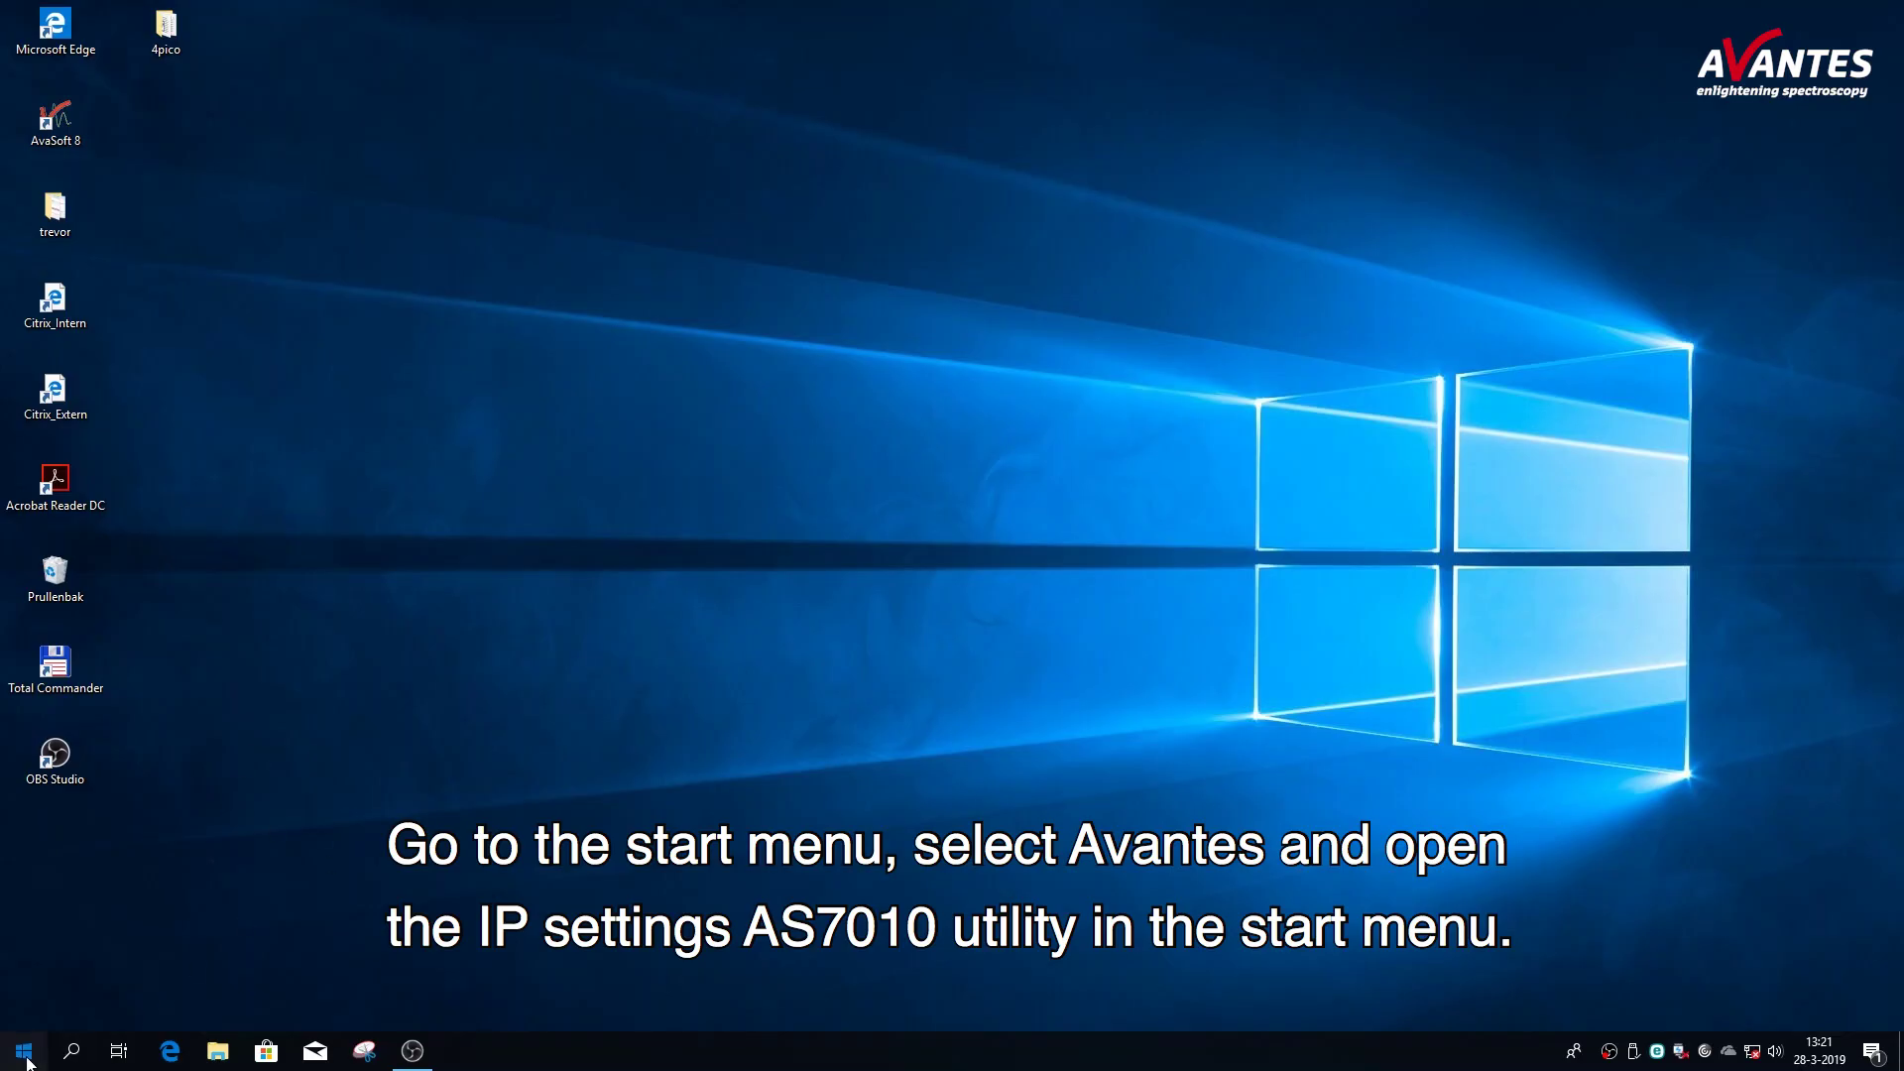
# - Launch the IP Settings AS7010 utility from the Start menu's AVANTES Software folder
pyautogui.click(24, 1053)
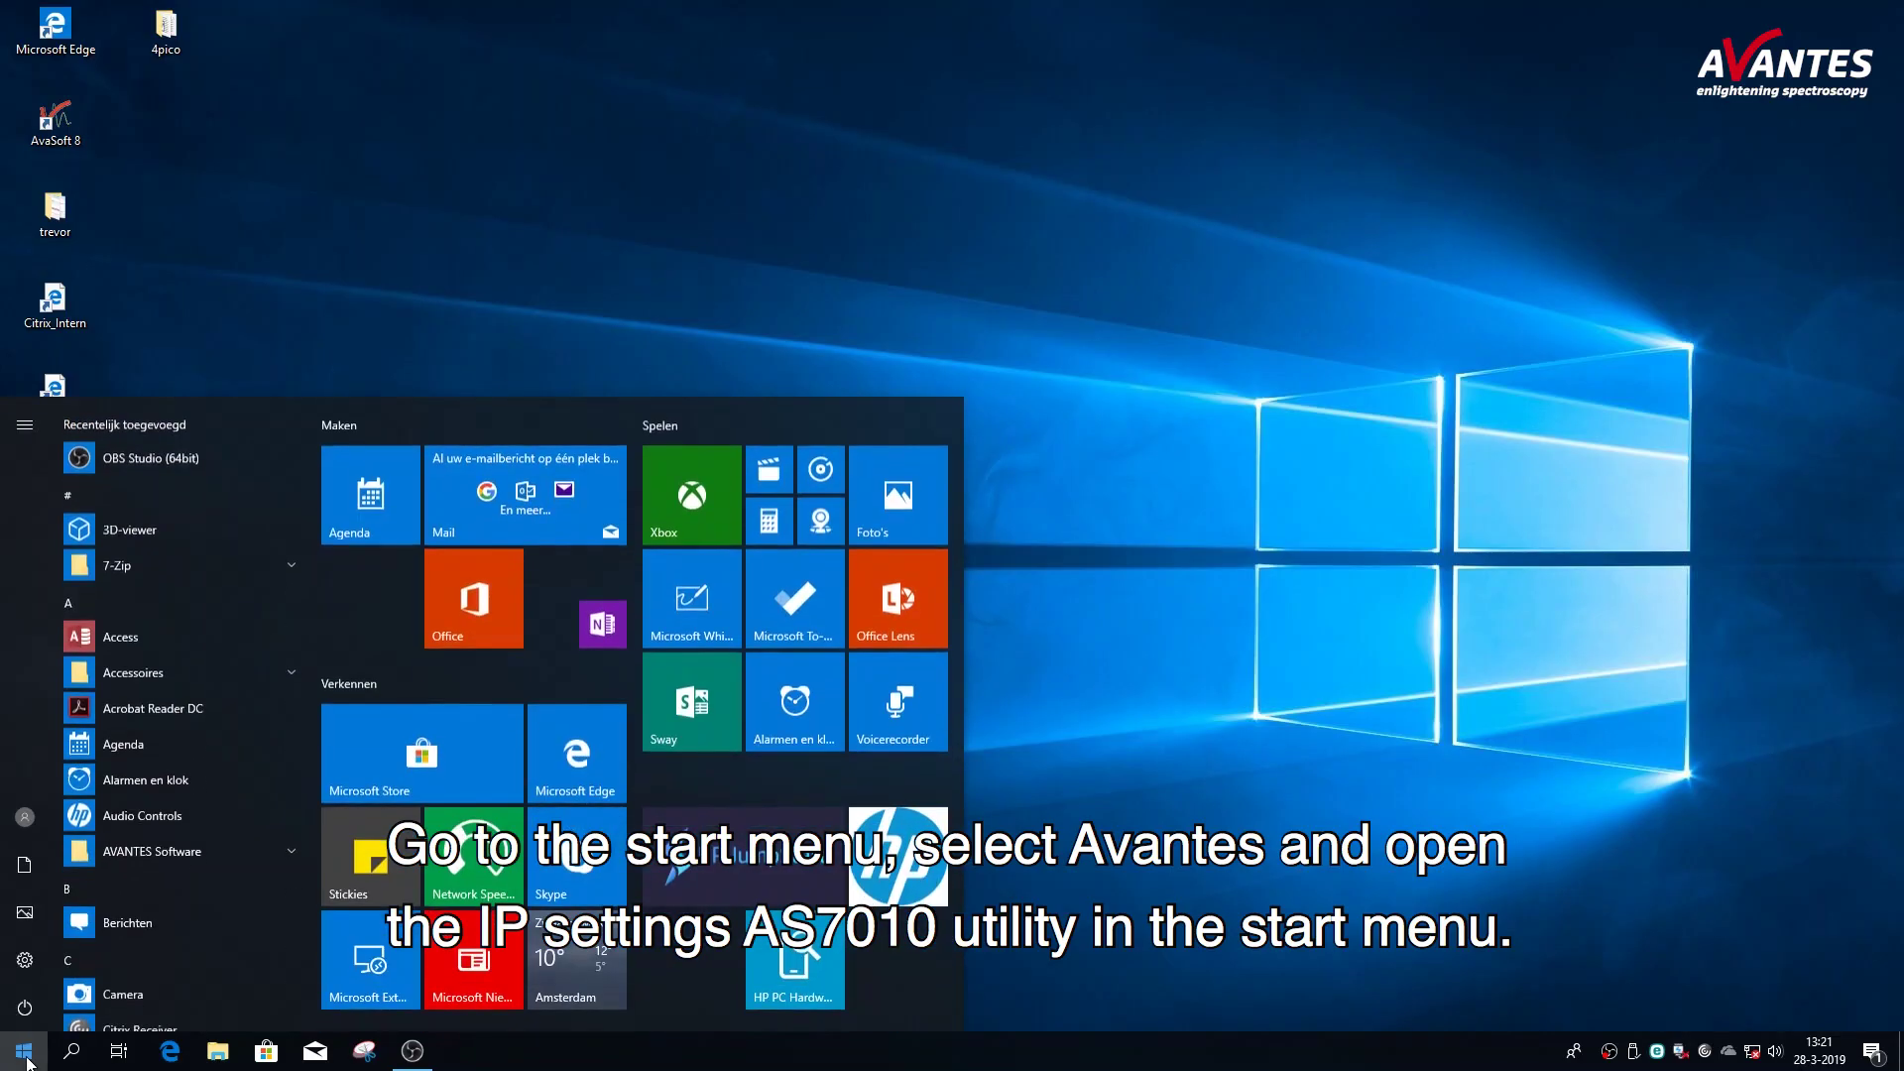
pyautogui.click(294, 854)
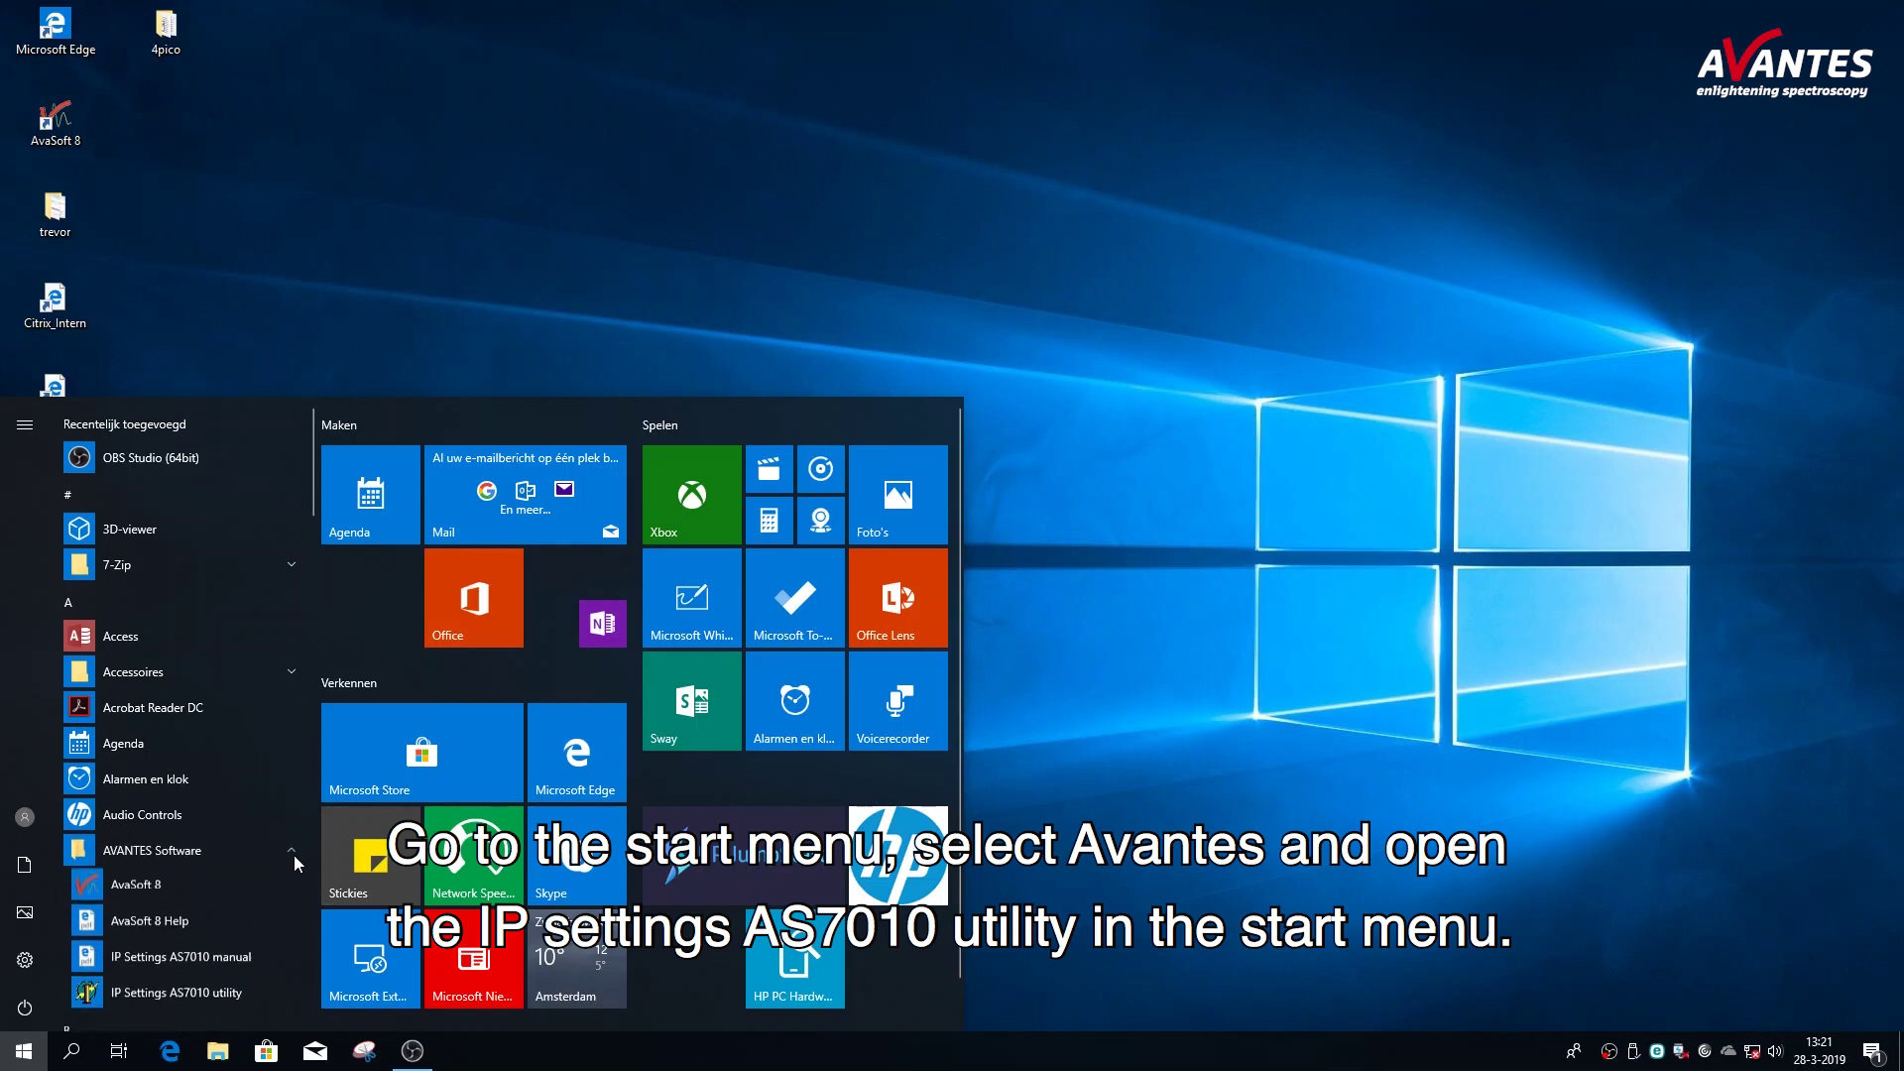
pyautogui.click(247, 993)
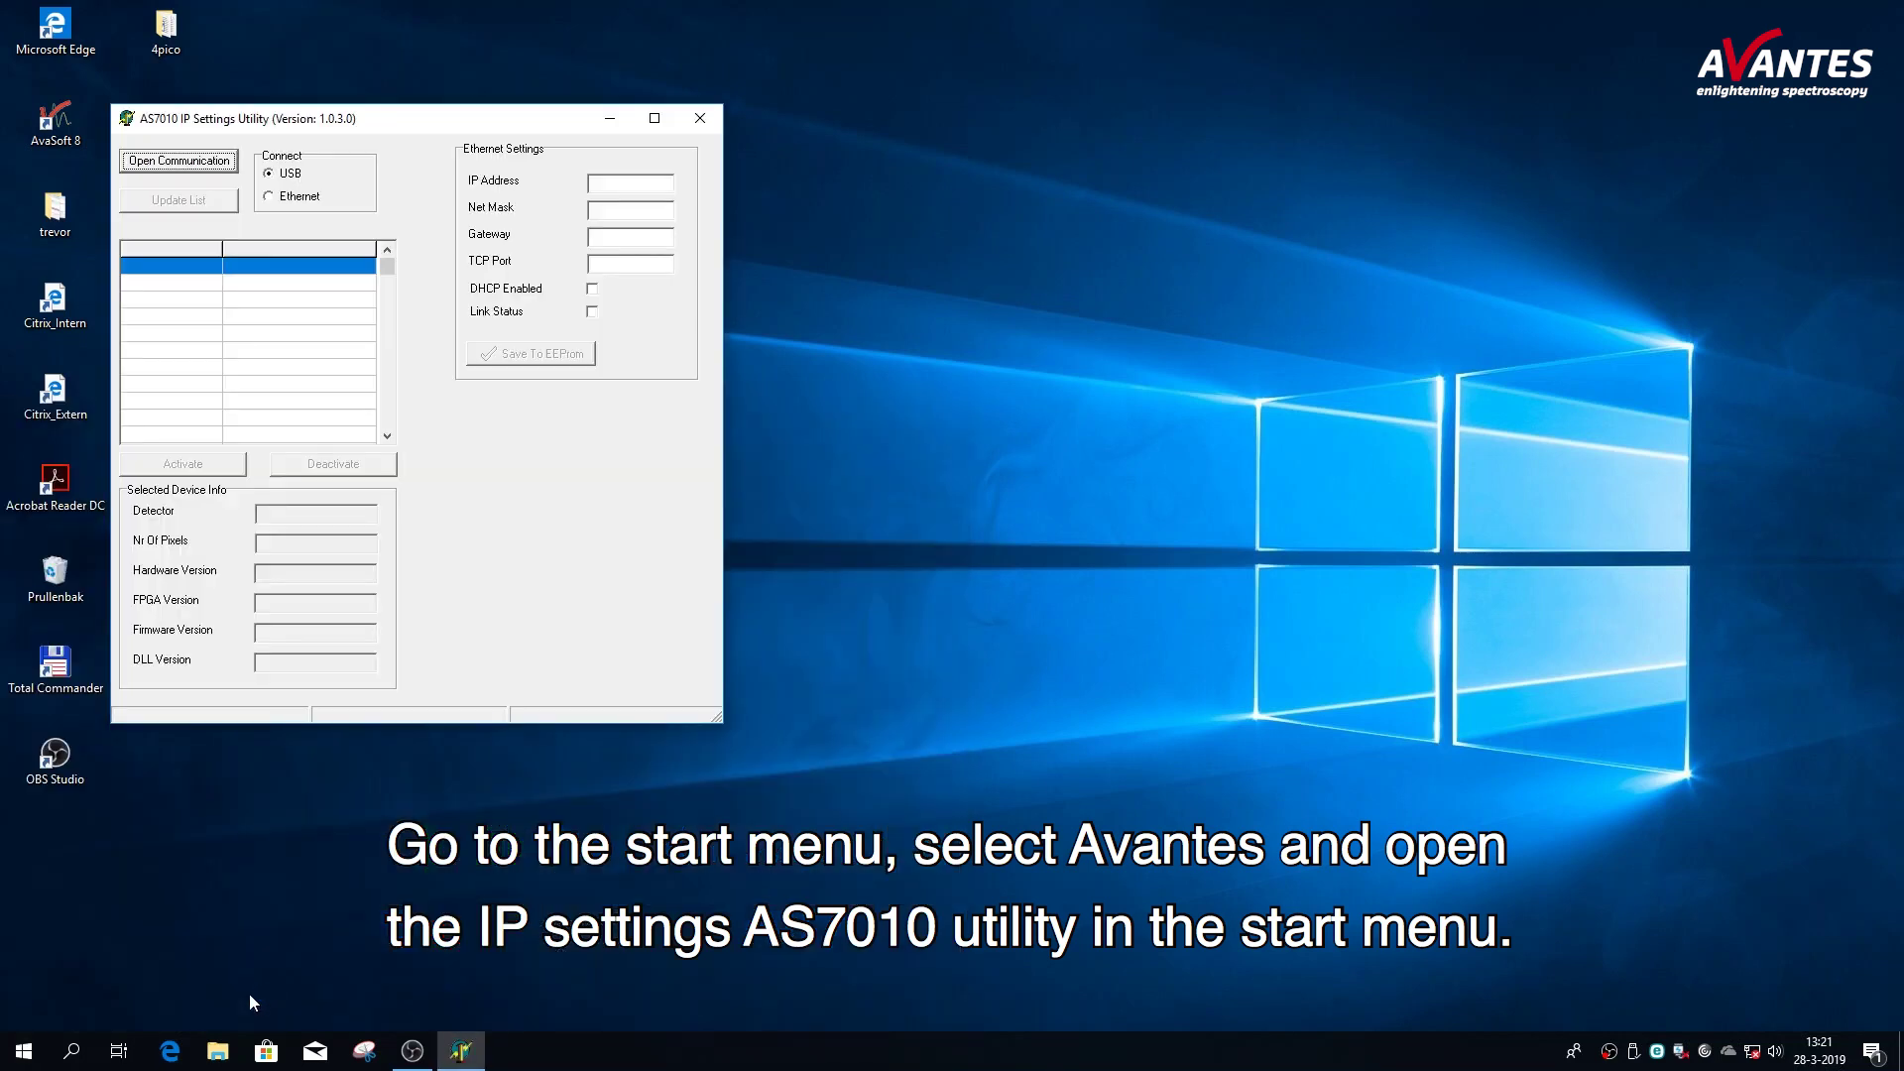
# - Activate the USB-connected spectrometer, enable Link Status, save to EEPROM, then deactivate it
pyautogui.click(204, 166)
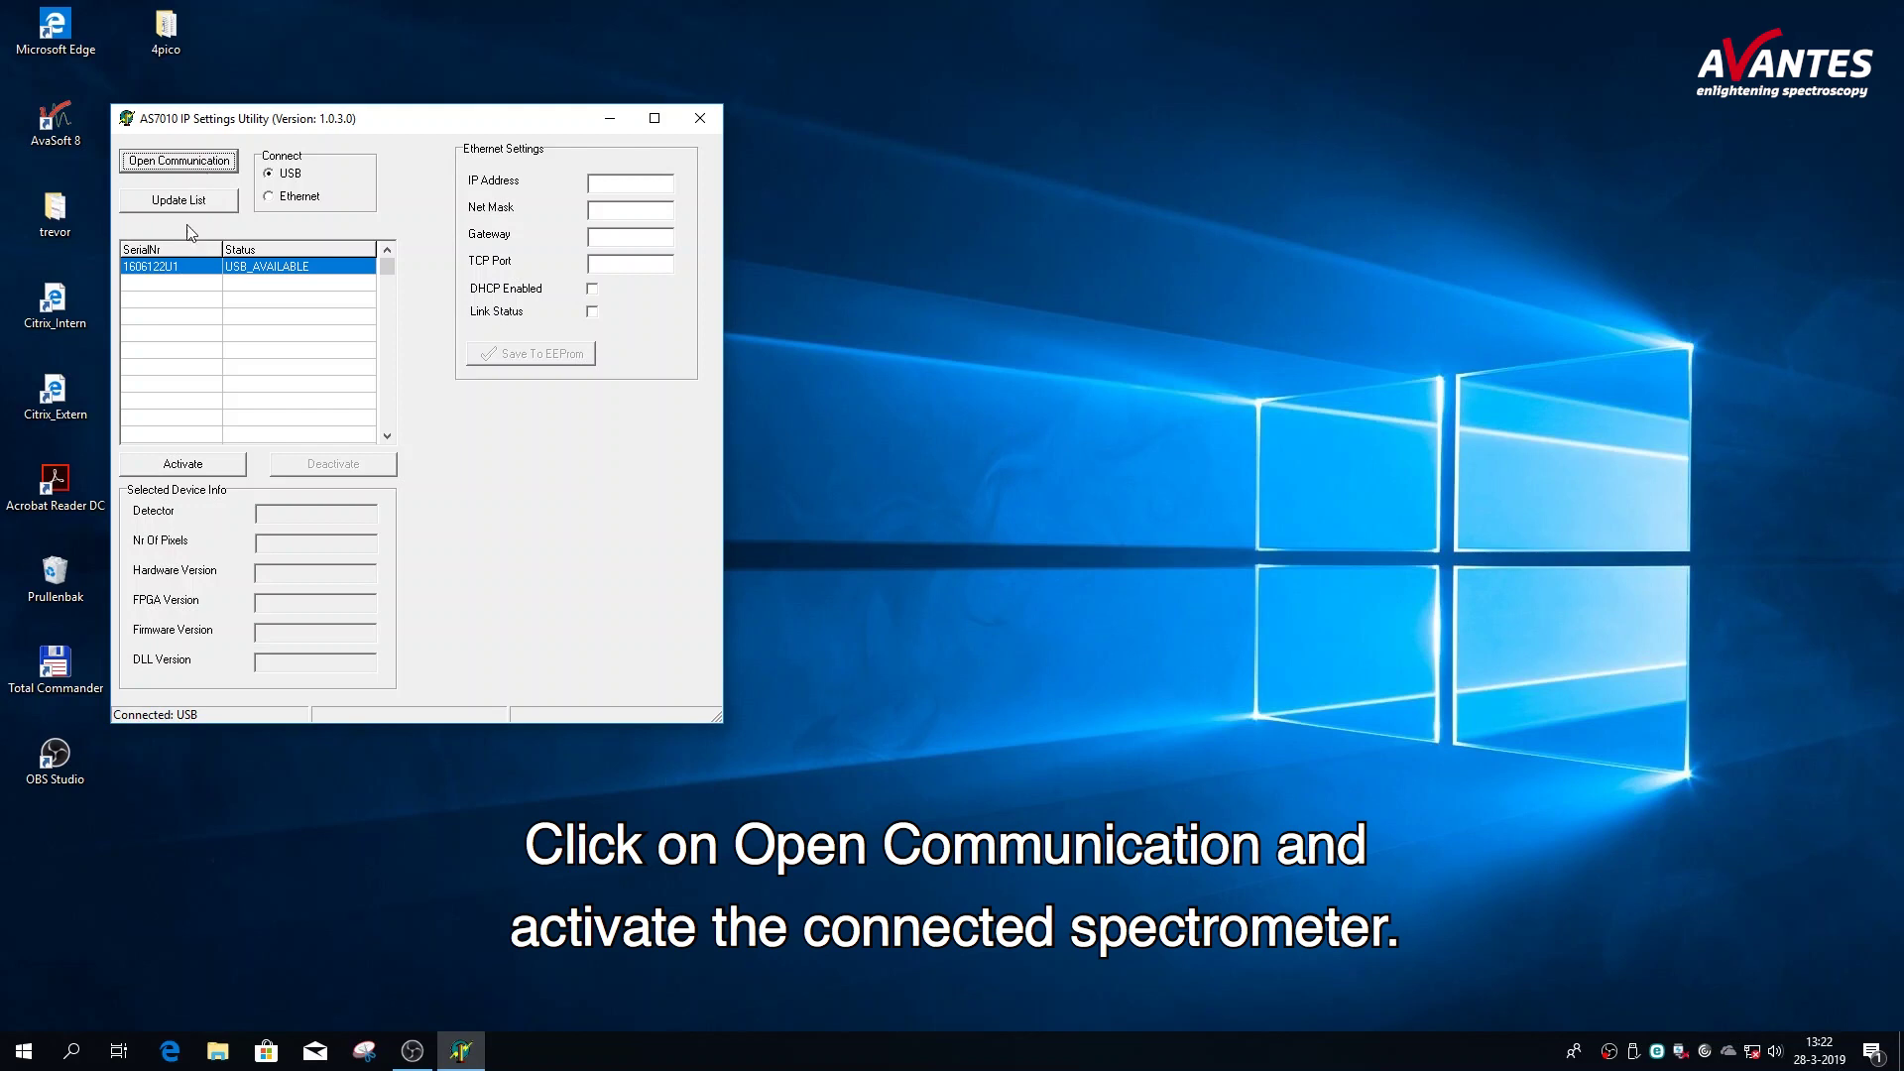
pyautogui.click(184, 468)
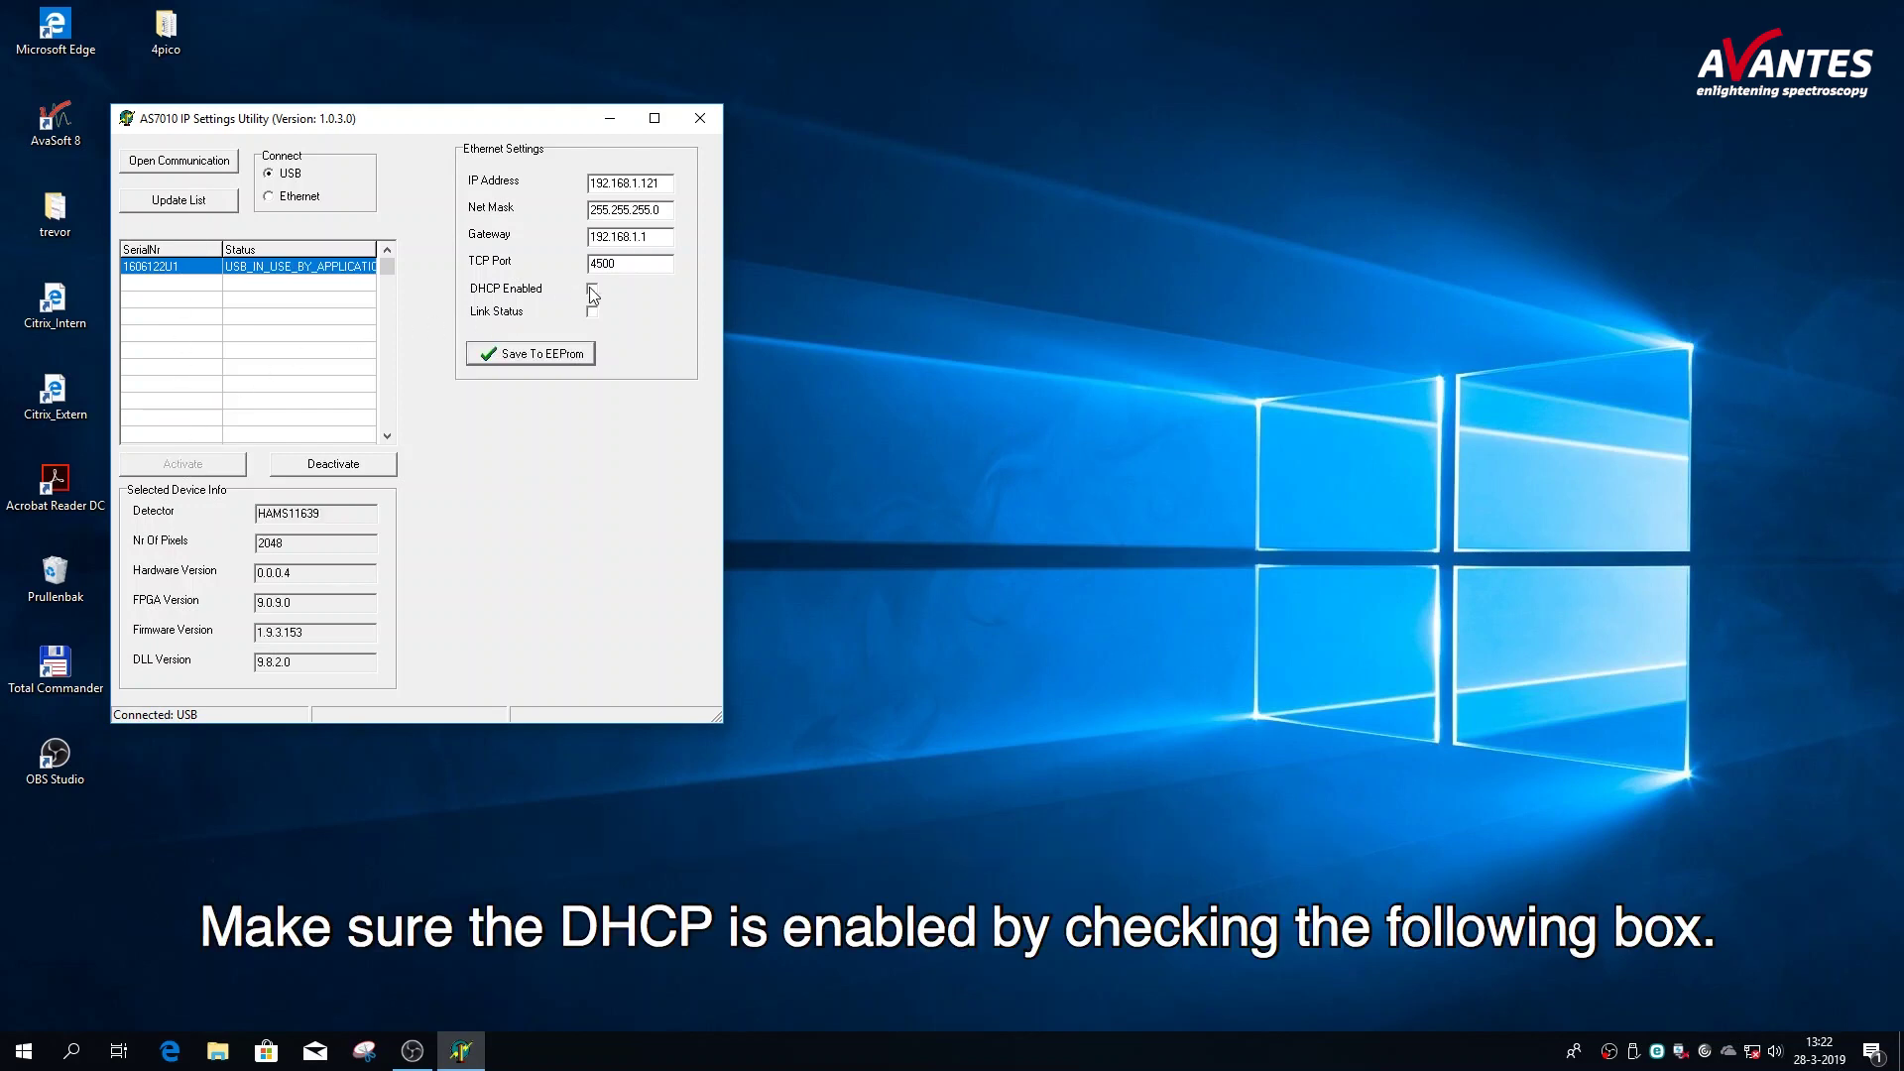
pyautogui.click(593, 316)
pyautogui.click(554, 361)
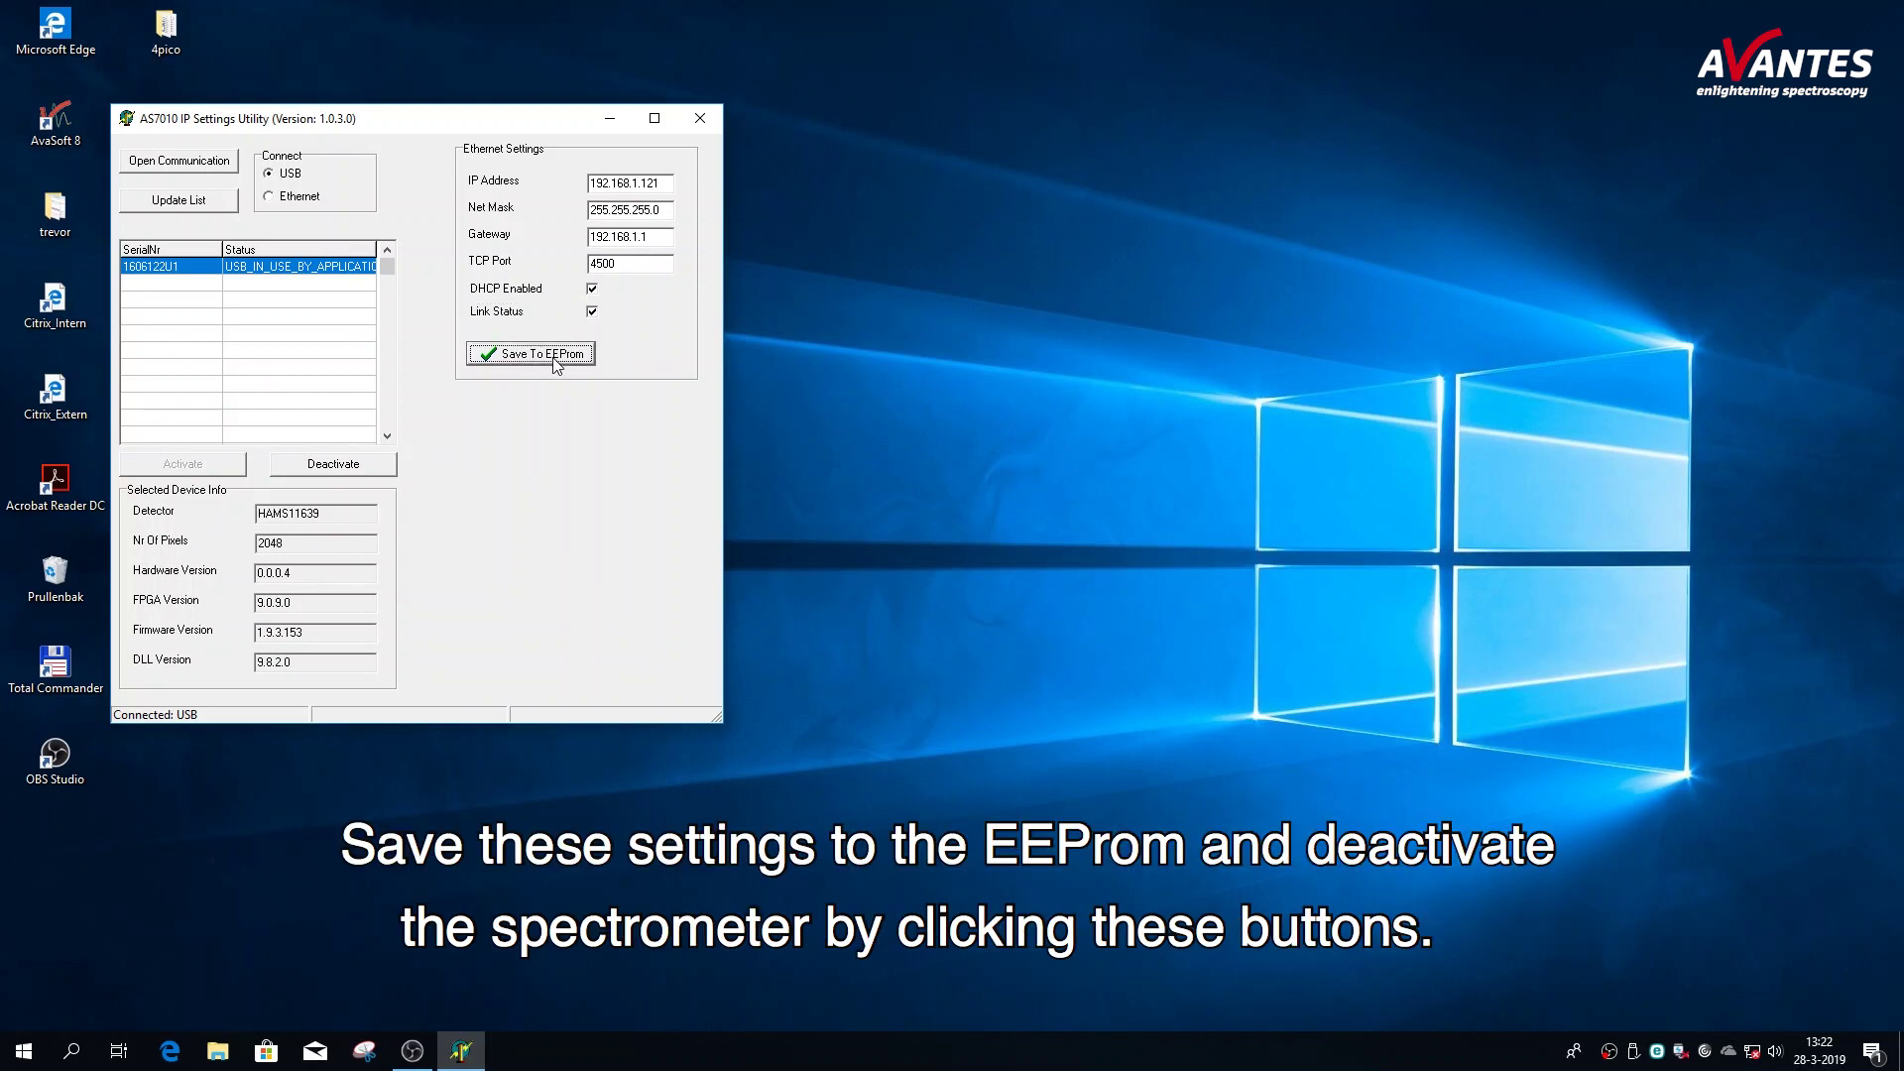
pyautogui.click(366, 474)
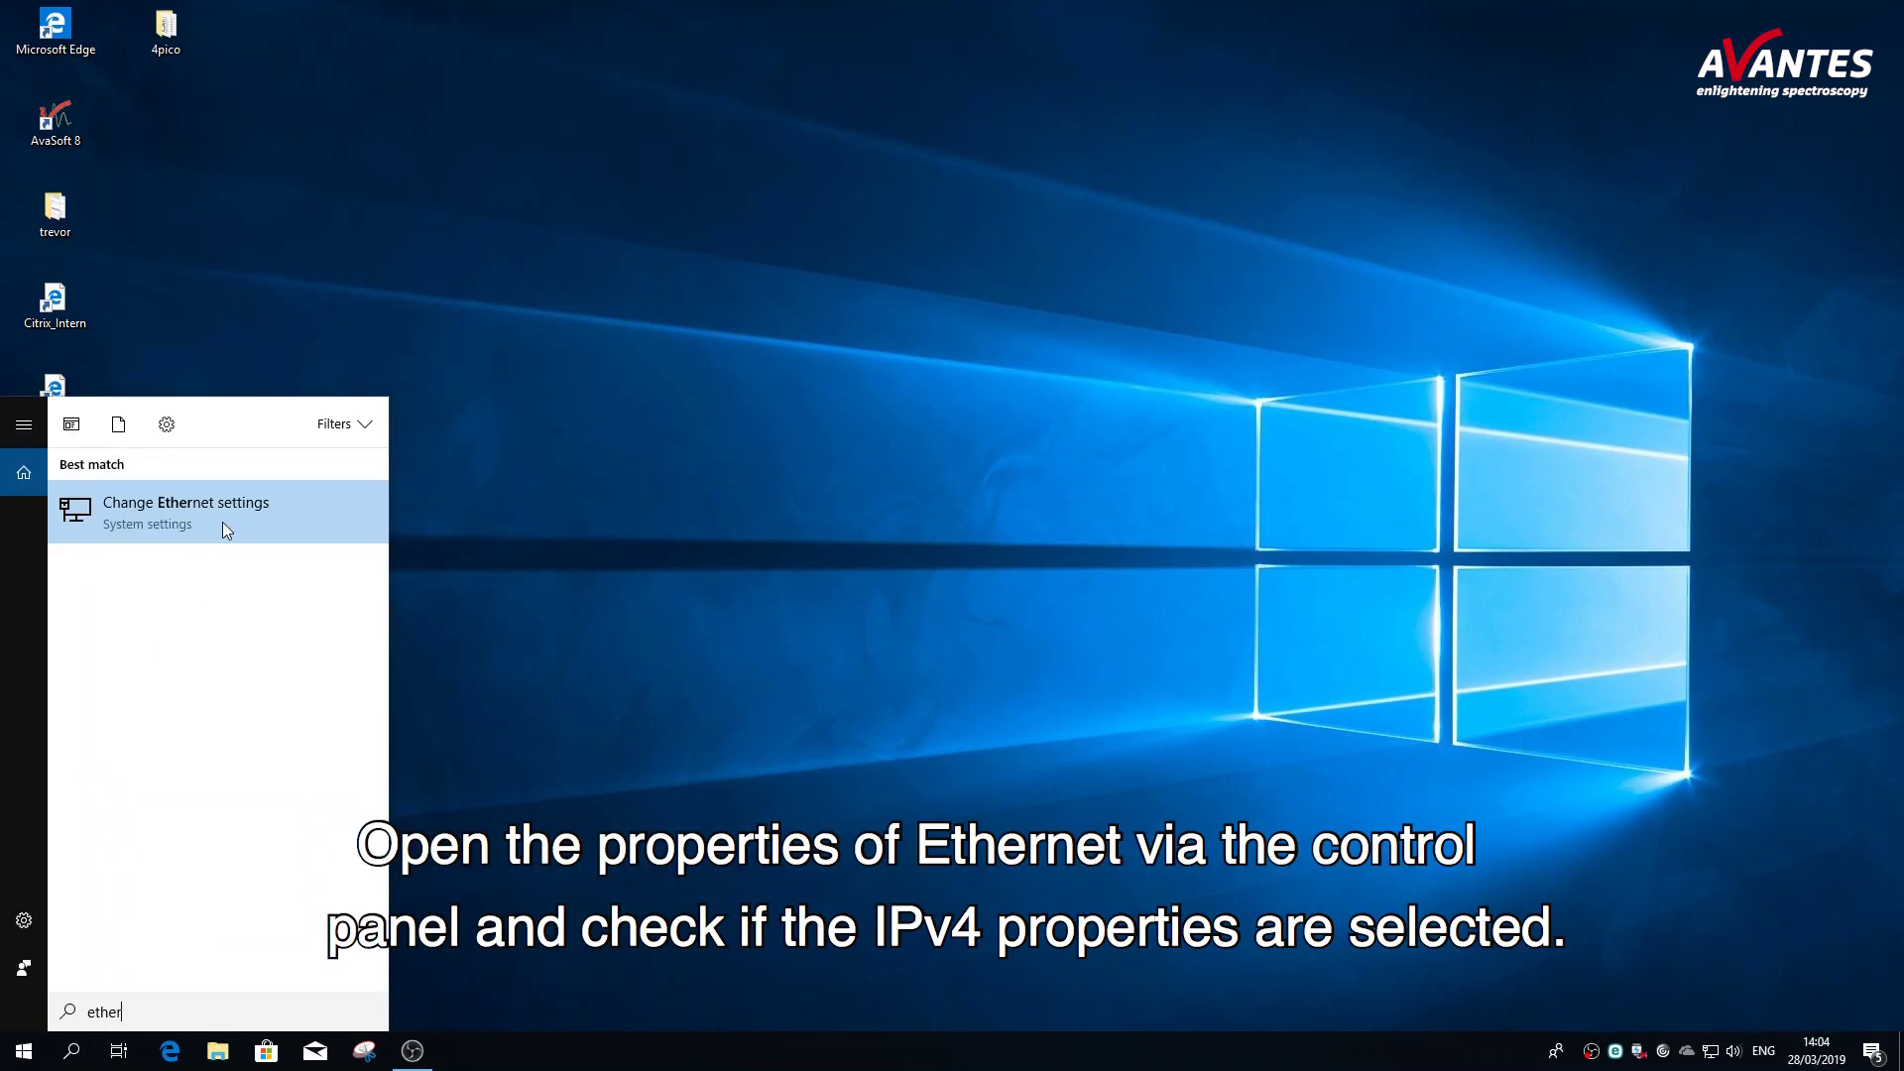
# - Bring up the Ethernet adapter's Internet Protocol versie 4 (TCP/IPv4) properties from Change adapter options
pyautogui.click(222, 521)
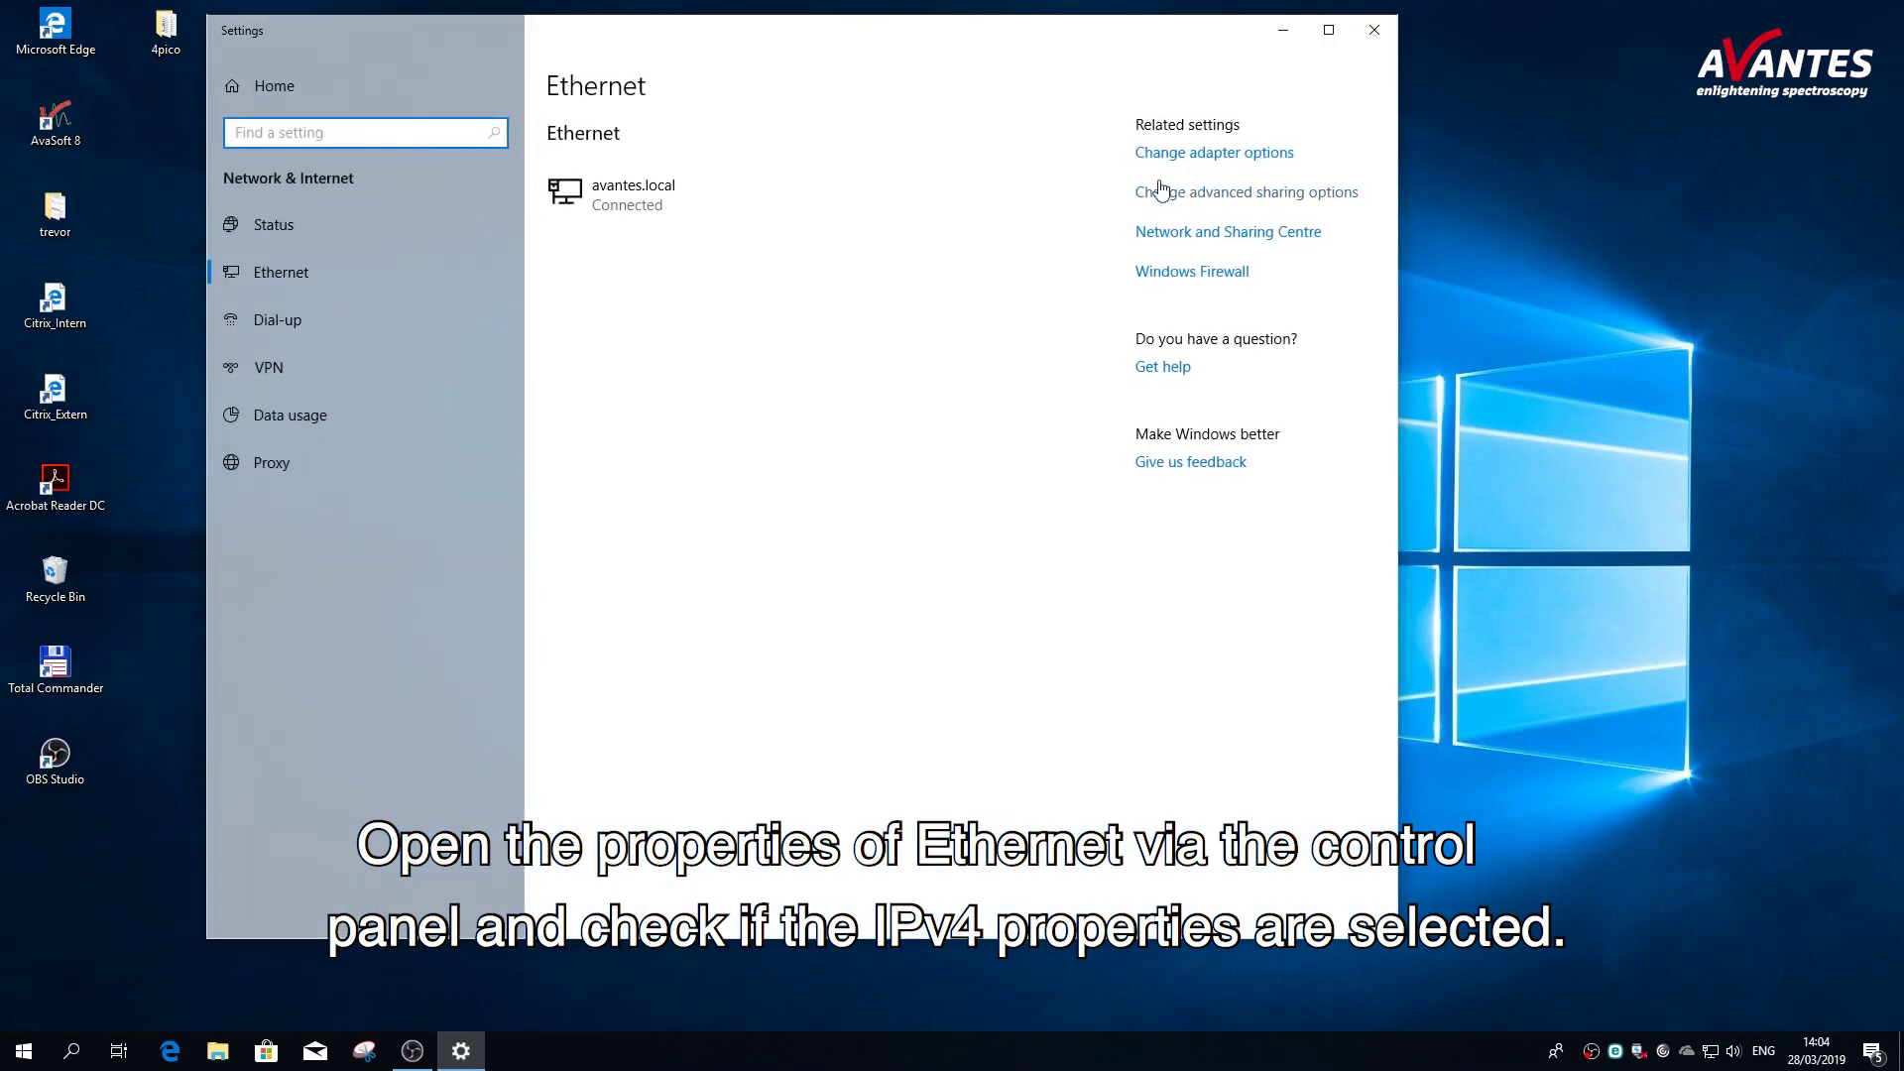
pyautogui.click(1180, 154)
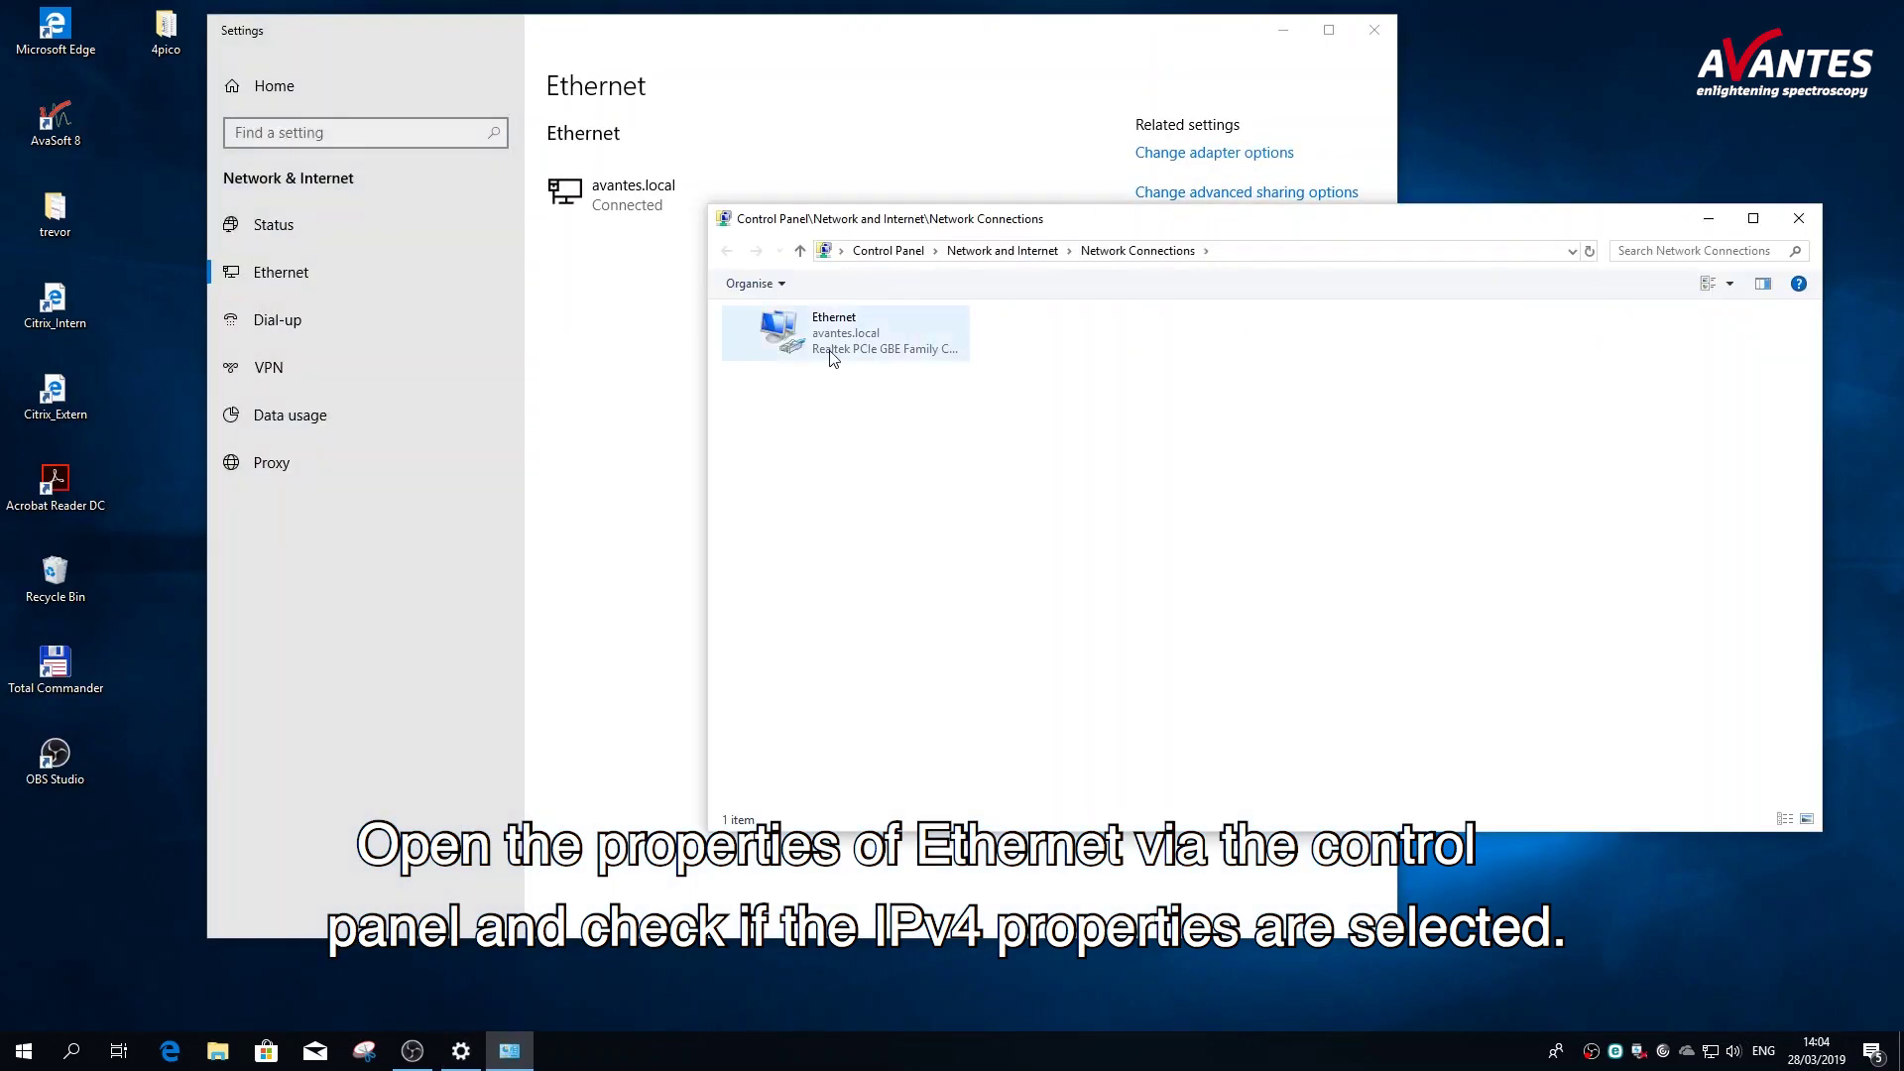
pyautogui.rightClick(835, 337)
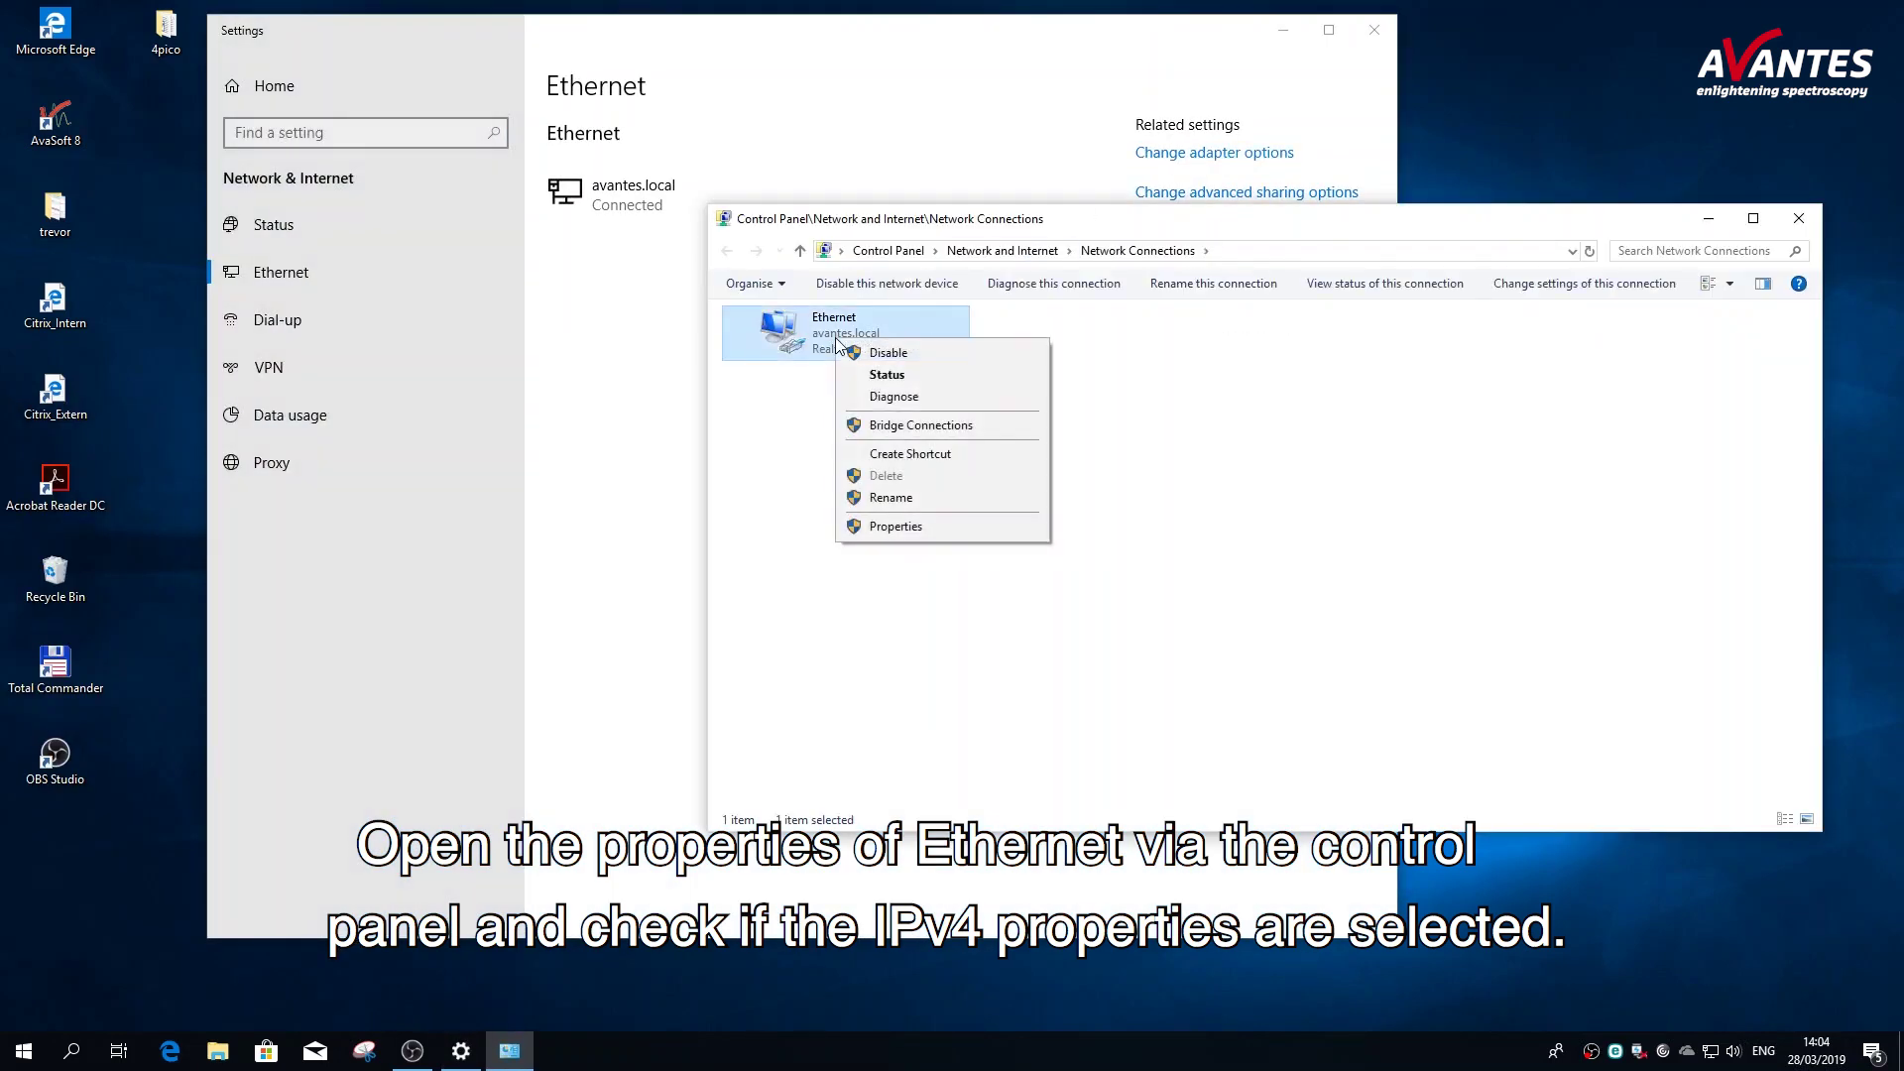
pyautogui.click(891, 533)
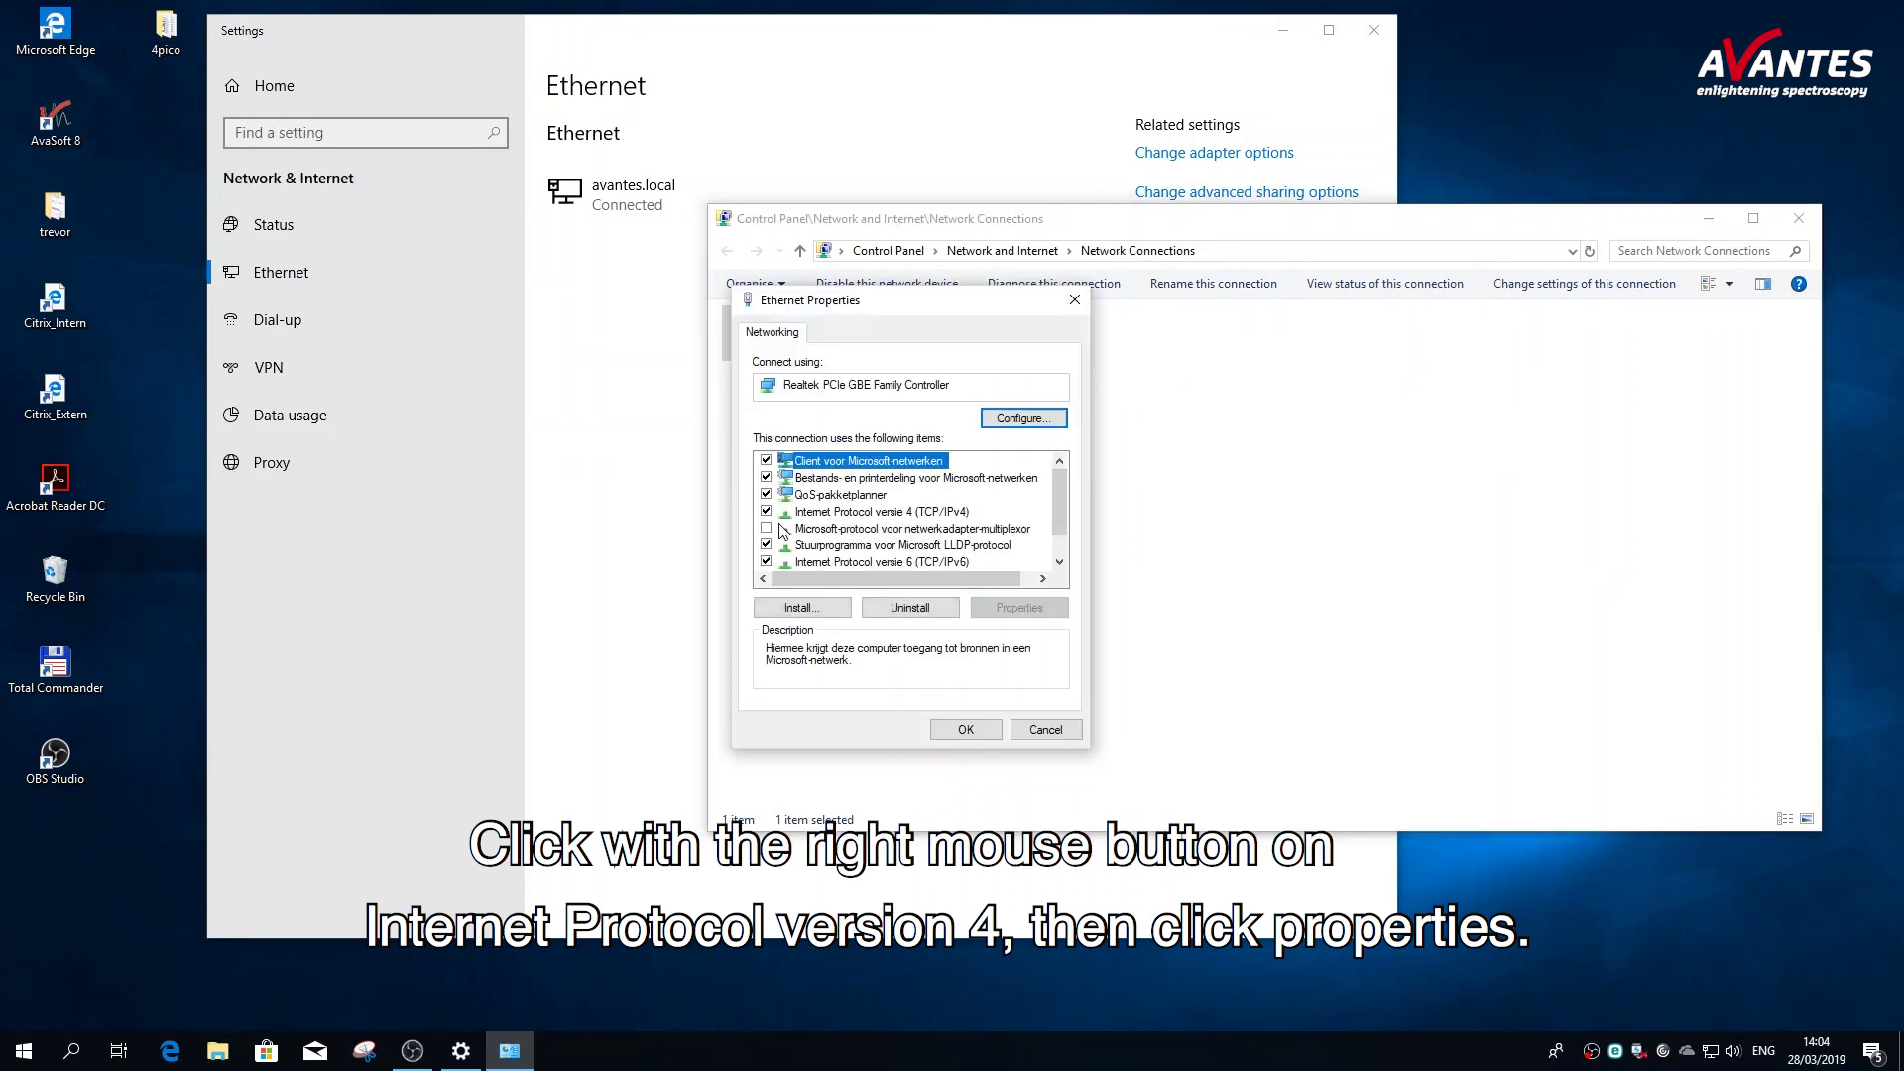
pyautogui.click(846, 513)
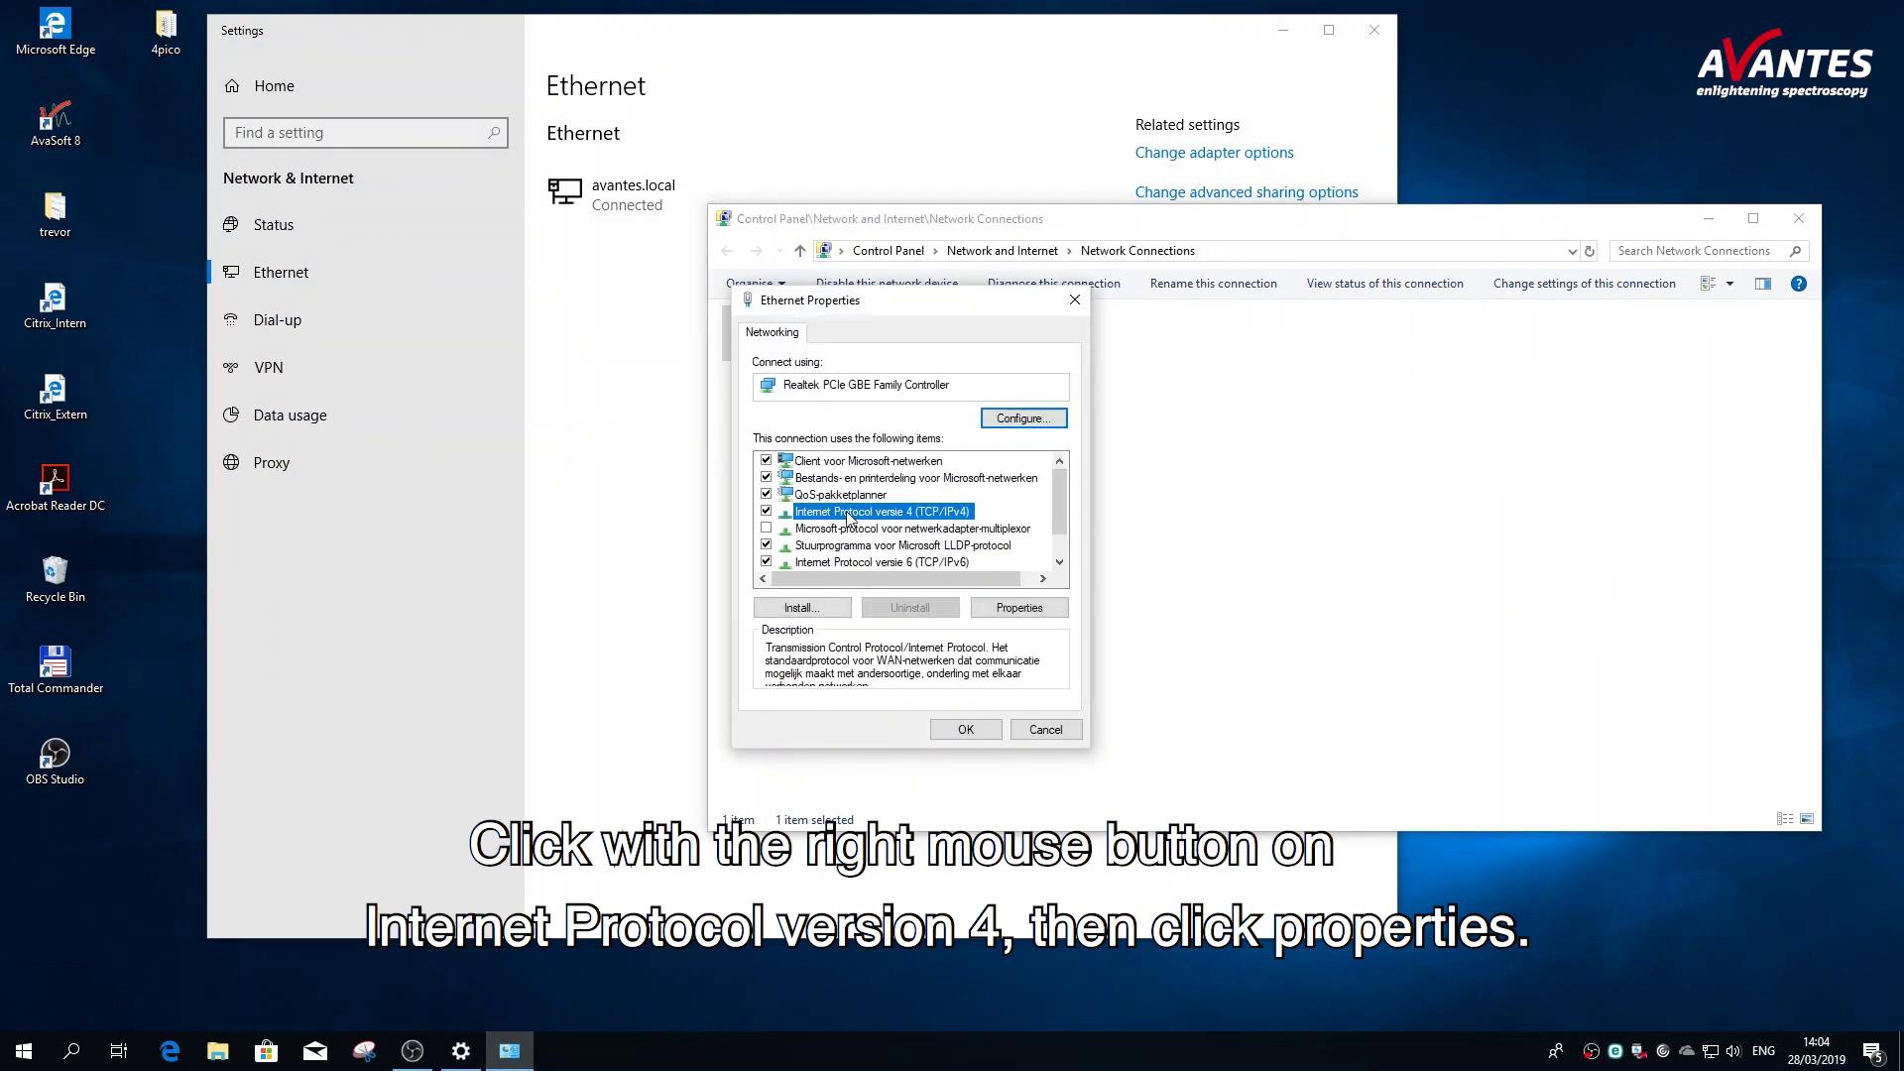
pyautogui.click(1017, 608)
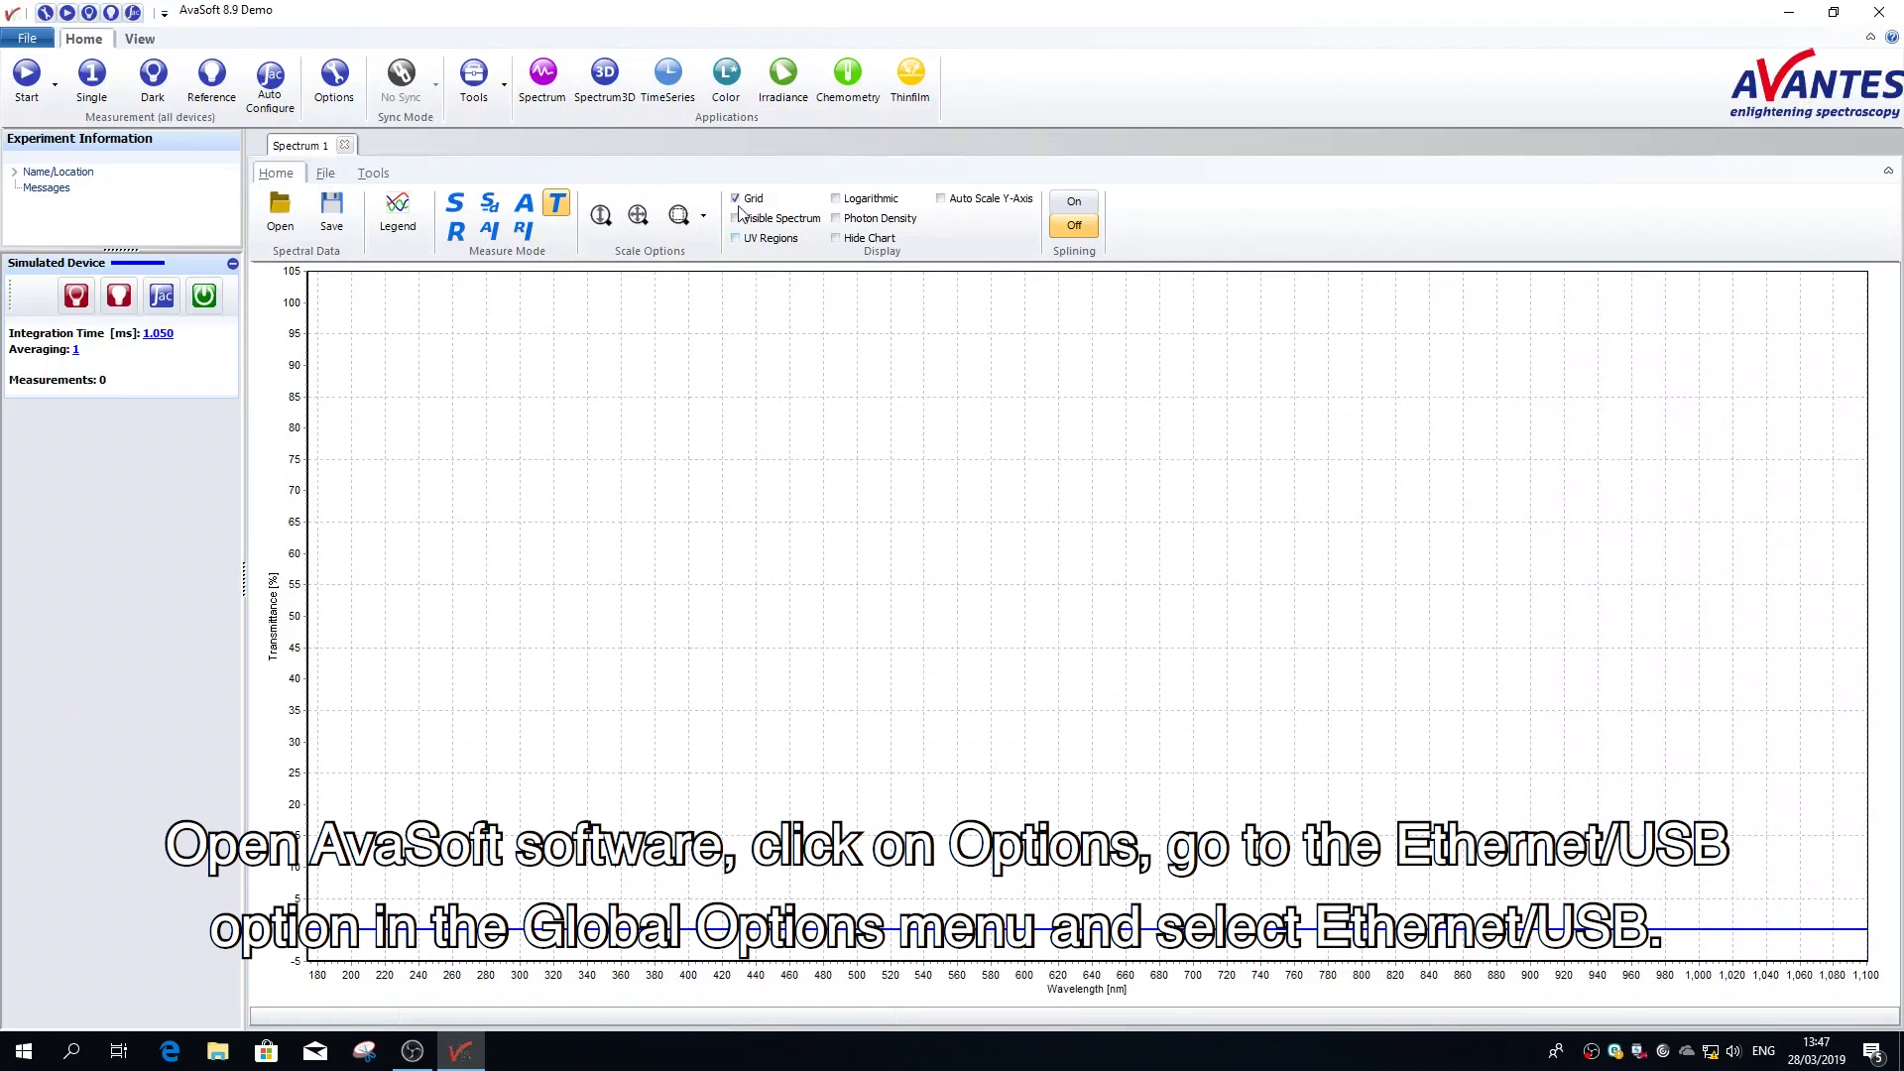
# - Choose Ethernet / USB under Options > USB vs Ethernet and confirm with OK
pyautogui.click(348, 82)
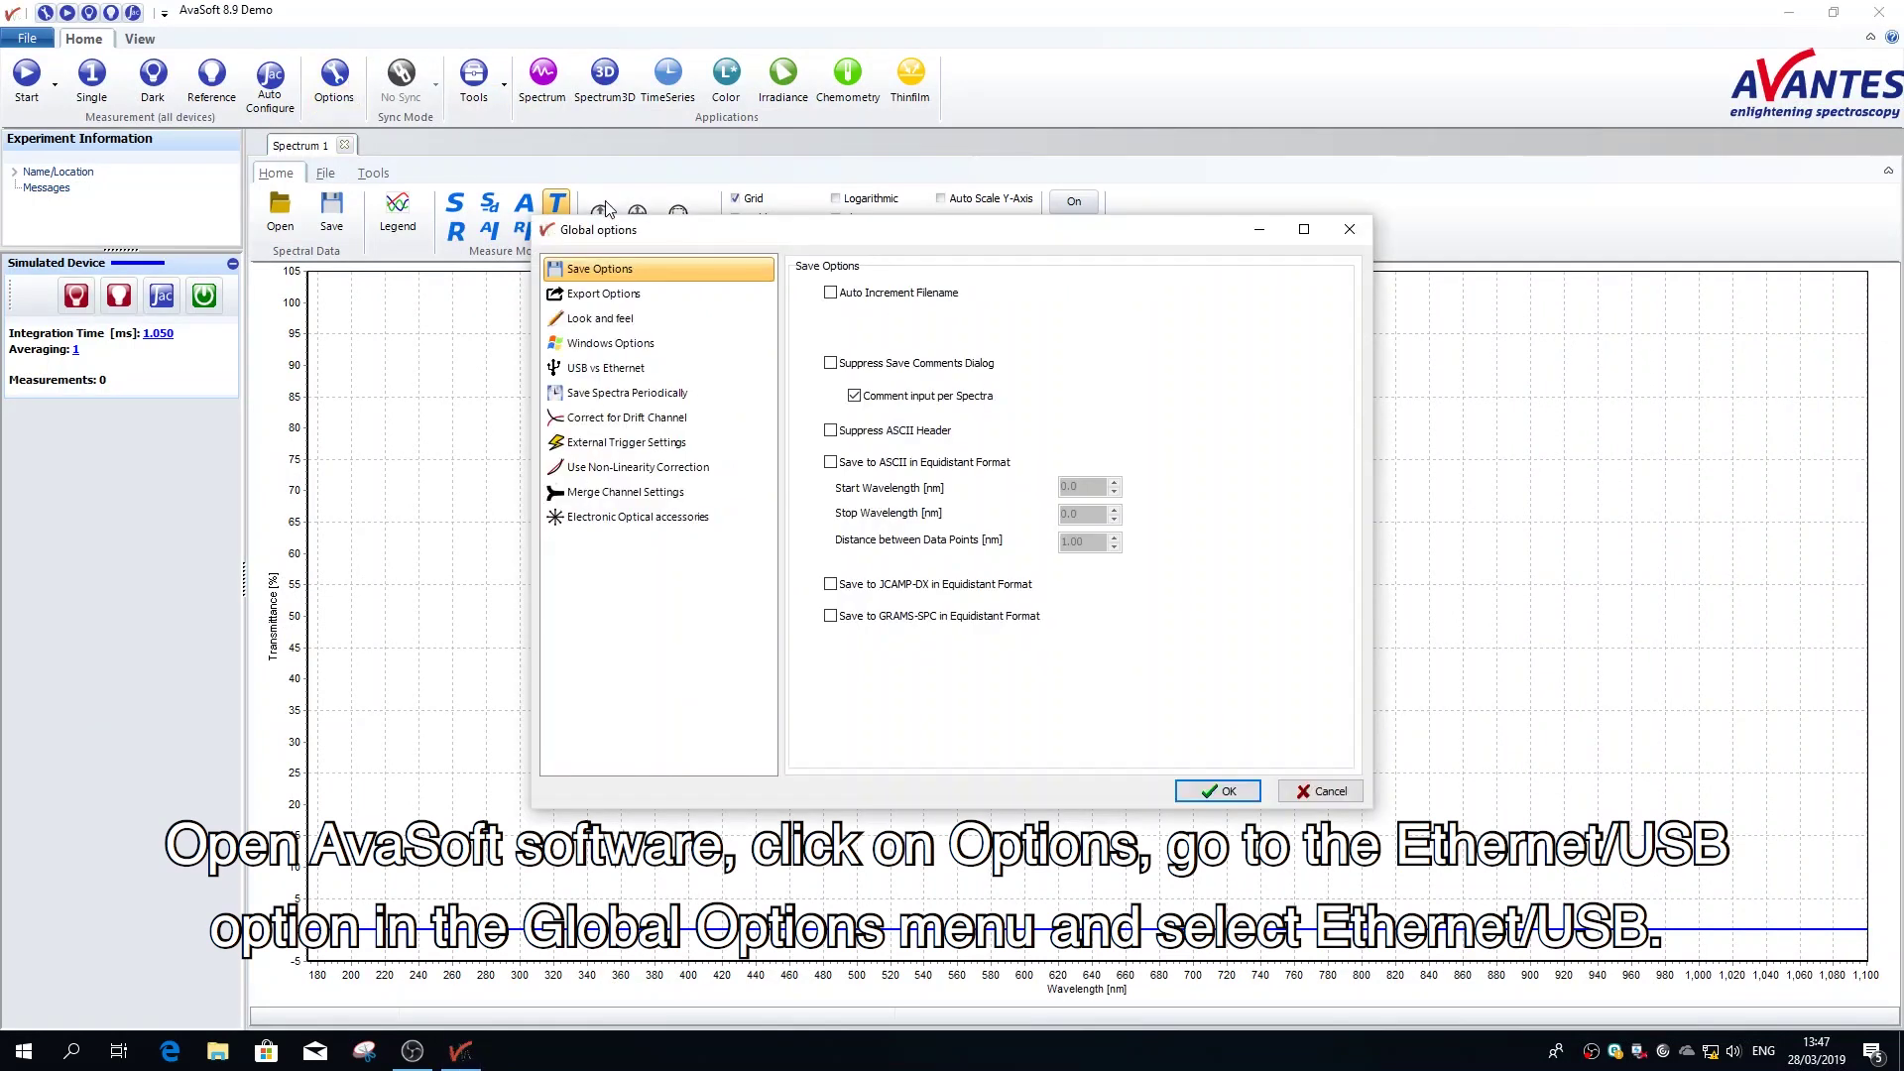
pyautogui.click(681, 369)
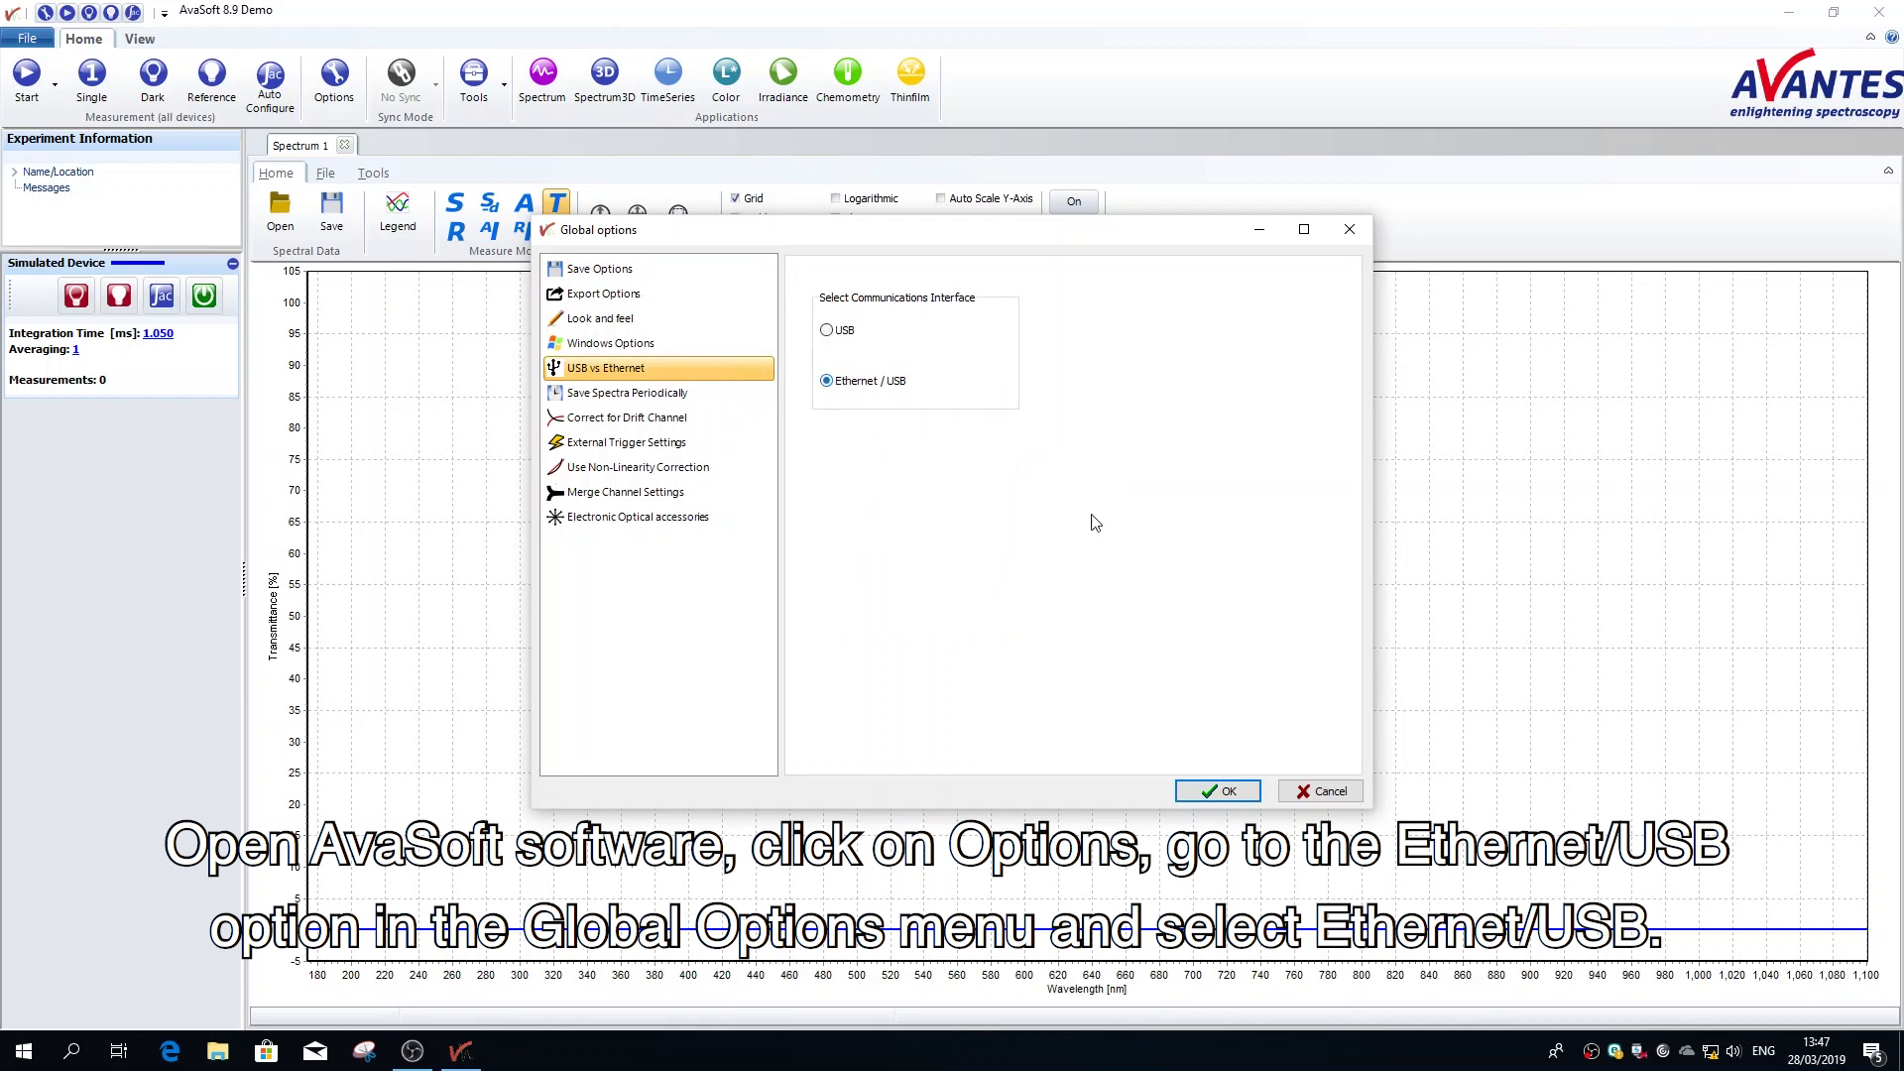
pyautogui.click(1221, 792)
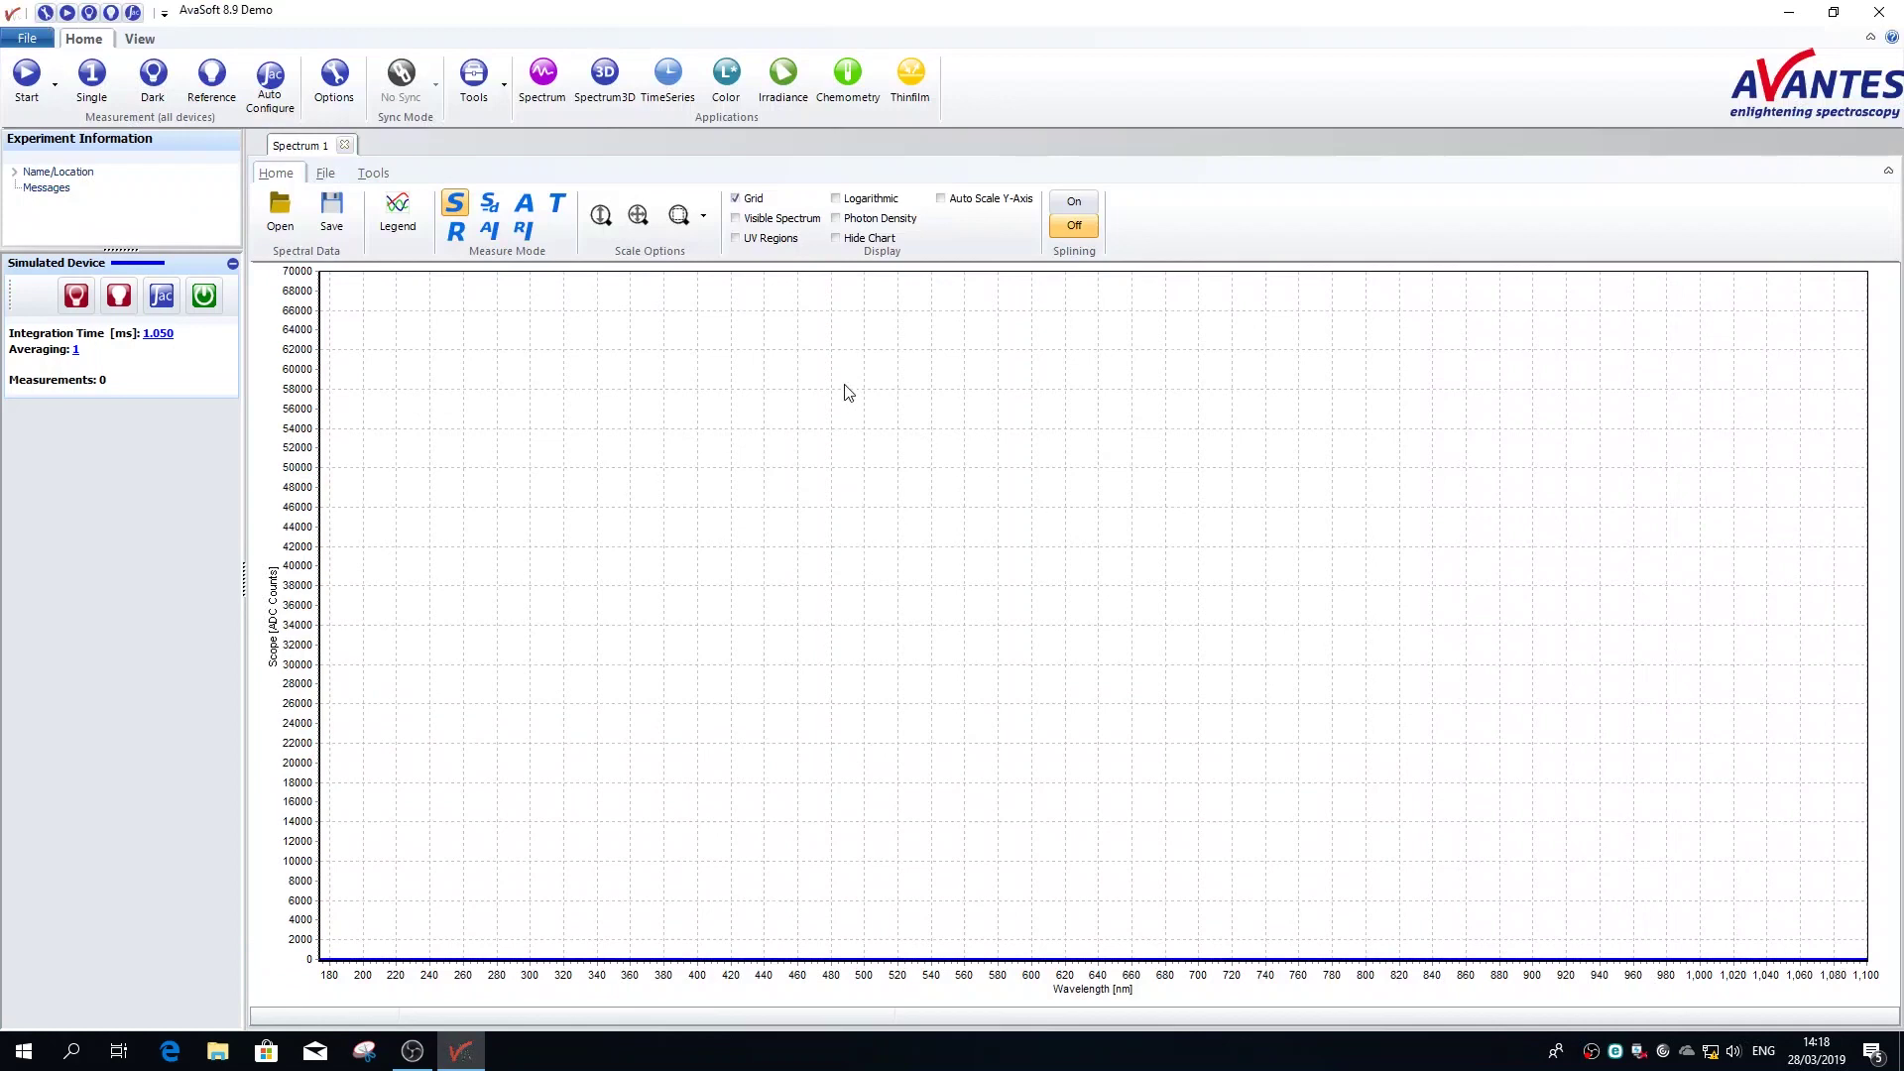
# - Search for Ethernet spectrometers in File > Select Spectrometers, mark the found one and apply
pyautogui.click(27, 37)
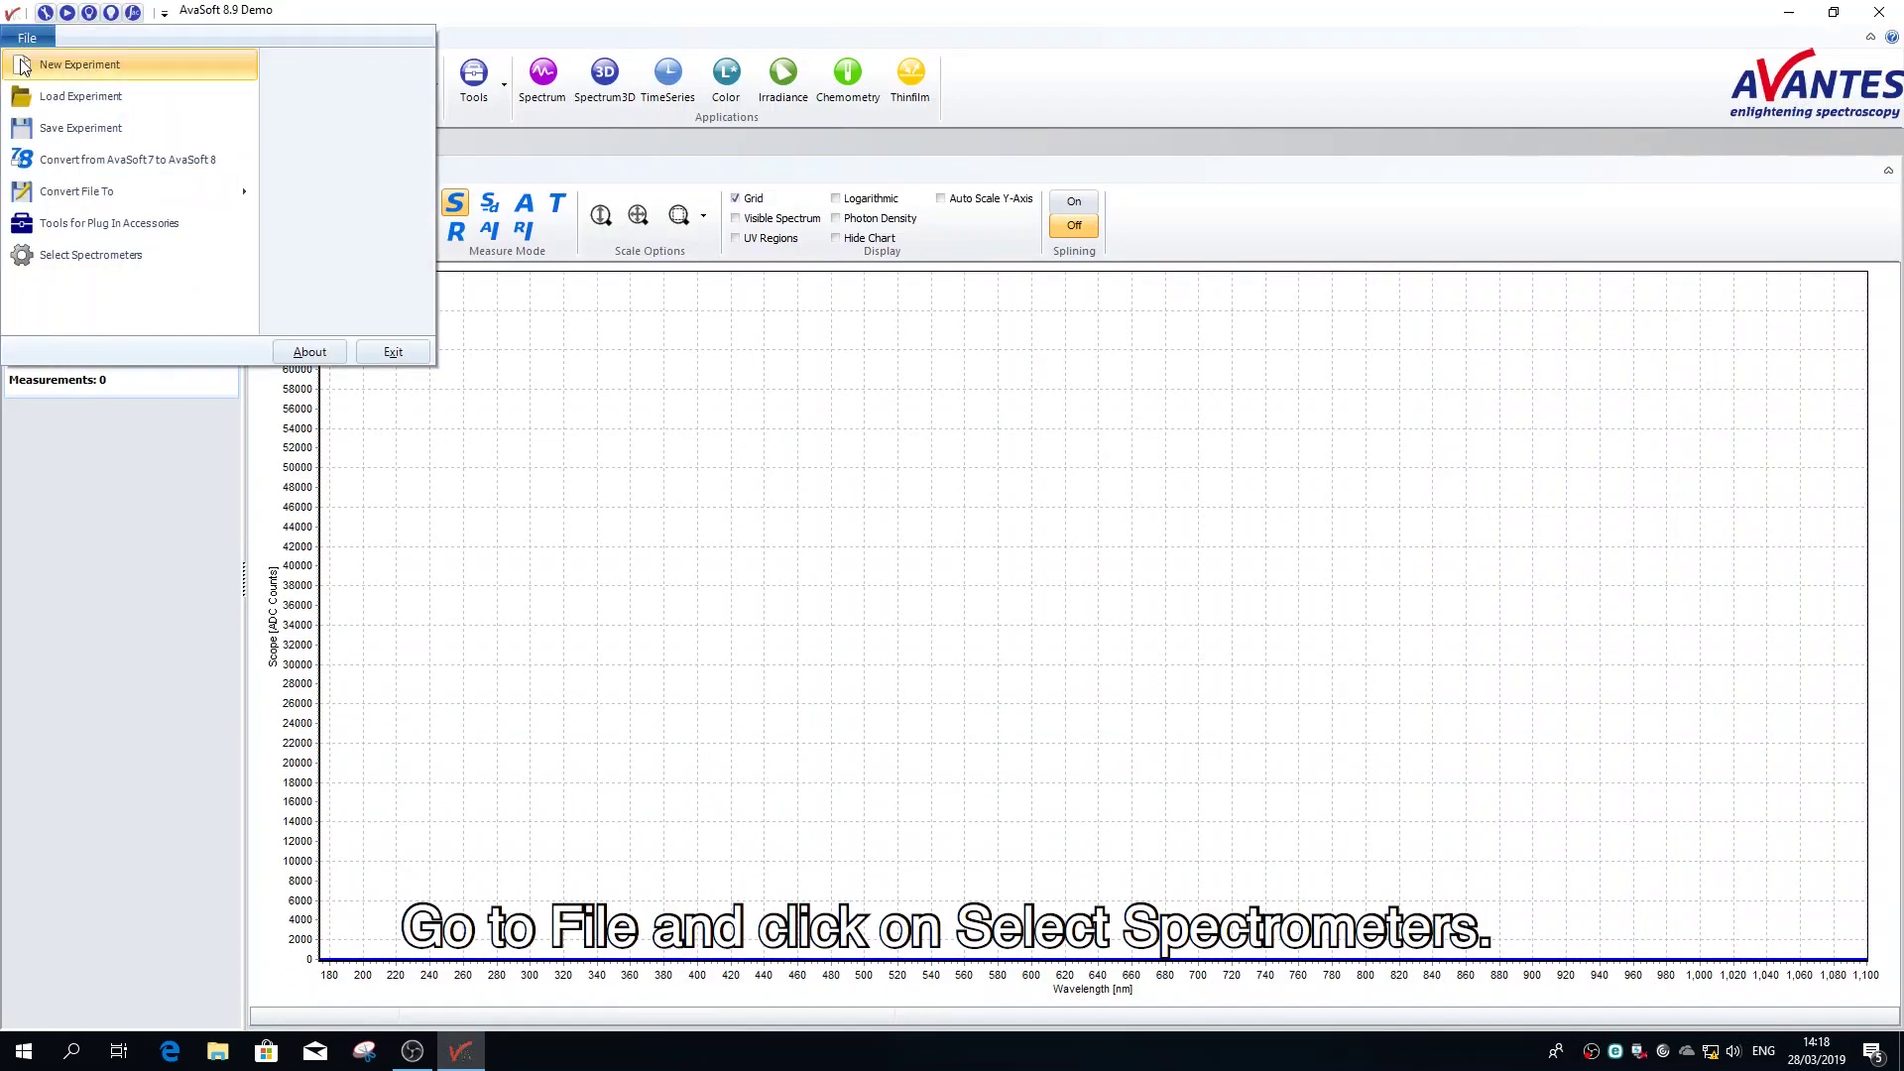
pyautogui.click(90, 254)
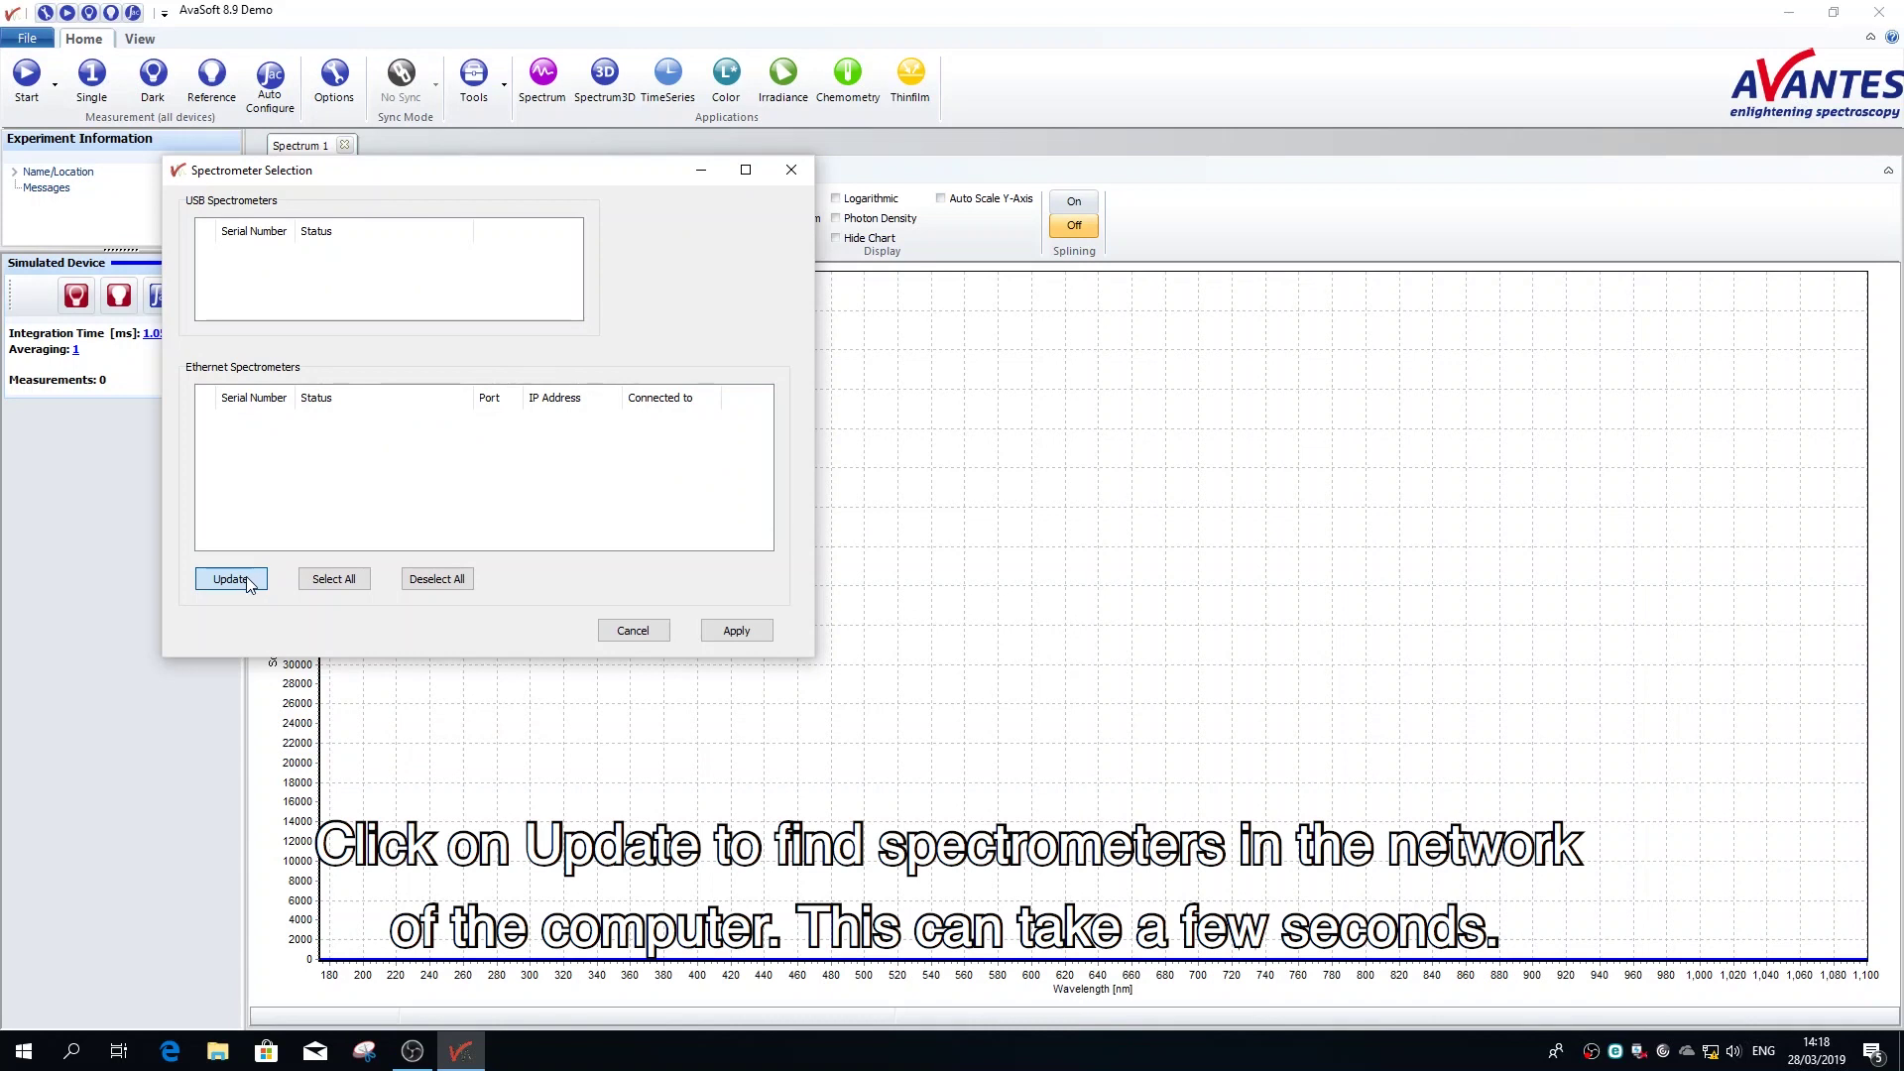
pyautogui.click(250, 580)
pyautogui.click(207, 420)
pyautogui.click(750, 632)
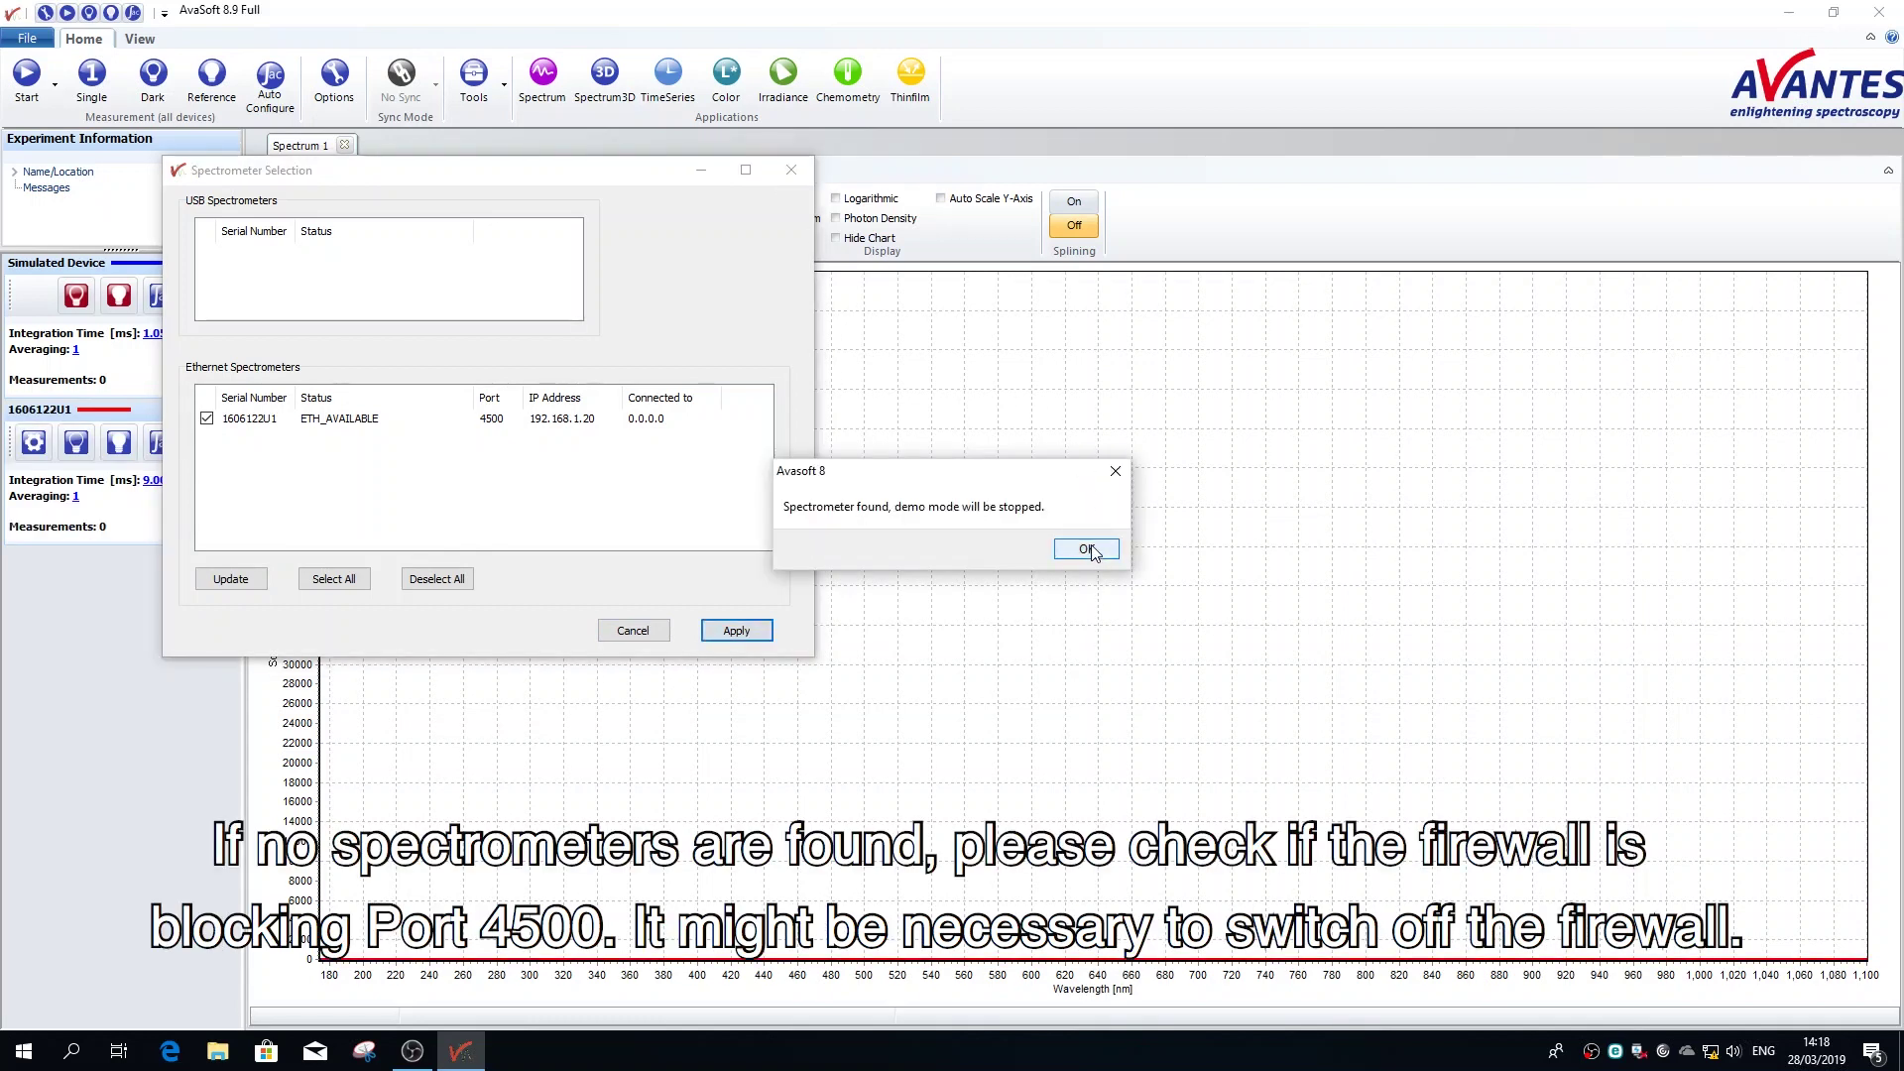
# - Acknowledge the demo-mode stop, start continuous measurement, and dismiss the Stray Light Correction notice
pyautogui.click(1088, 550)
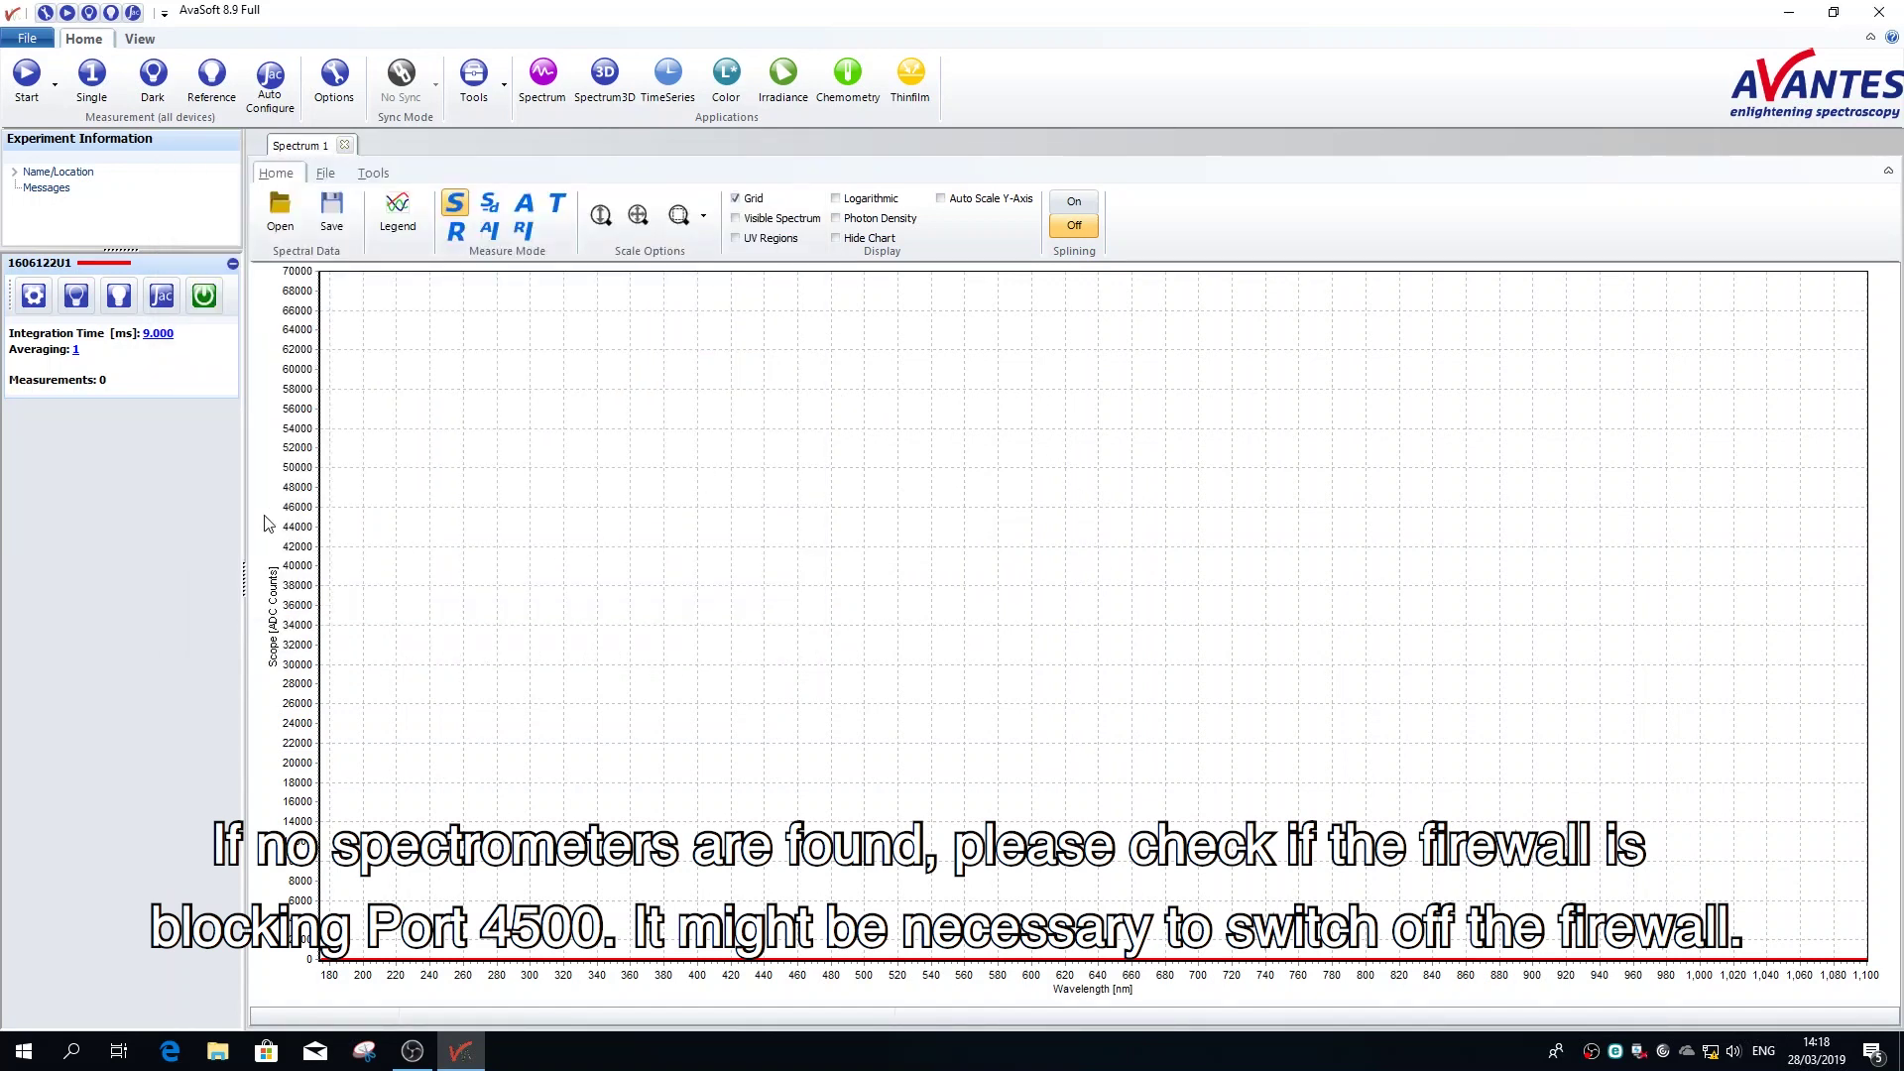
pyautogui.click(26, 79)
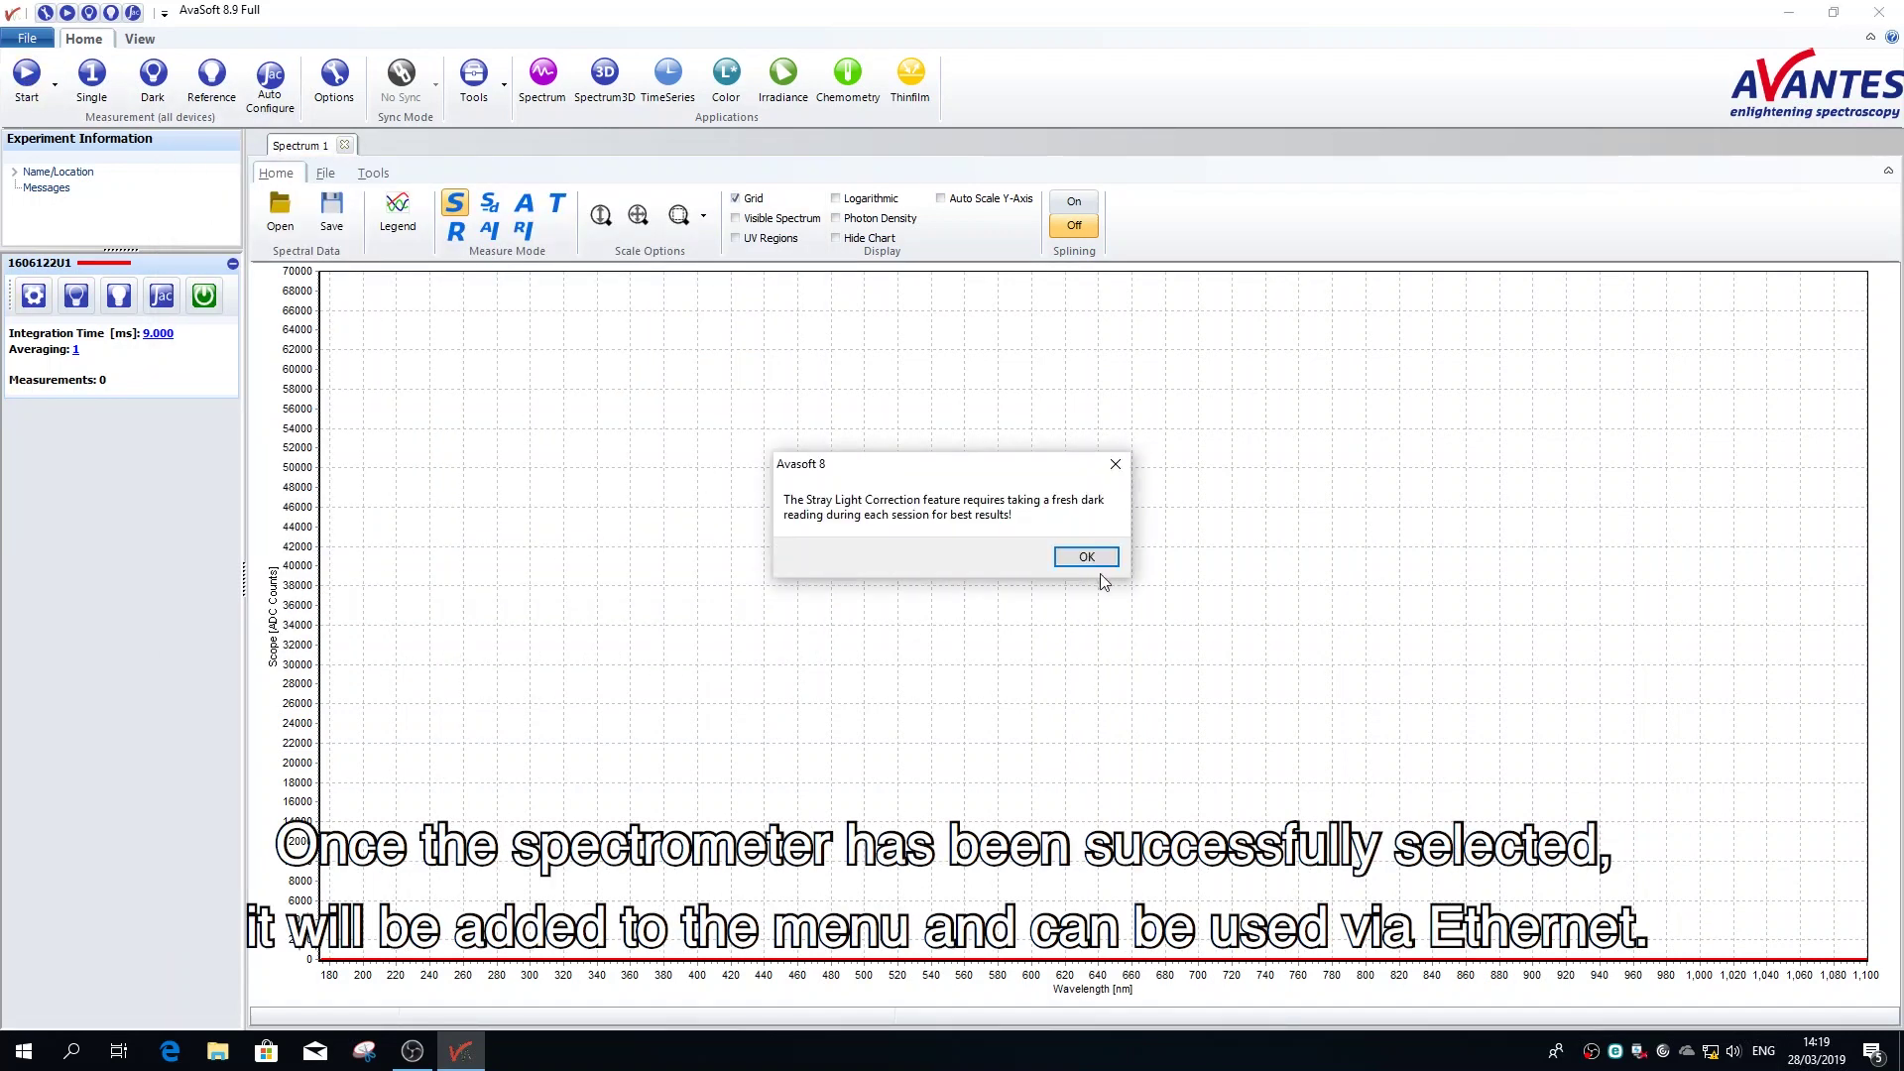
pyautogui.click(1087, 558)
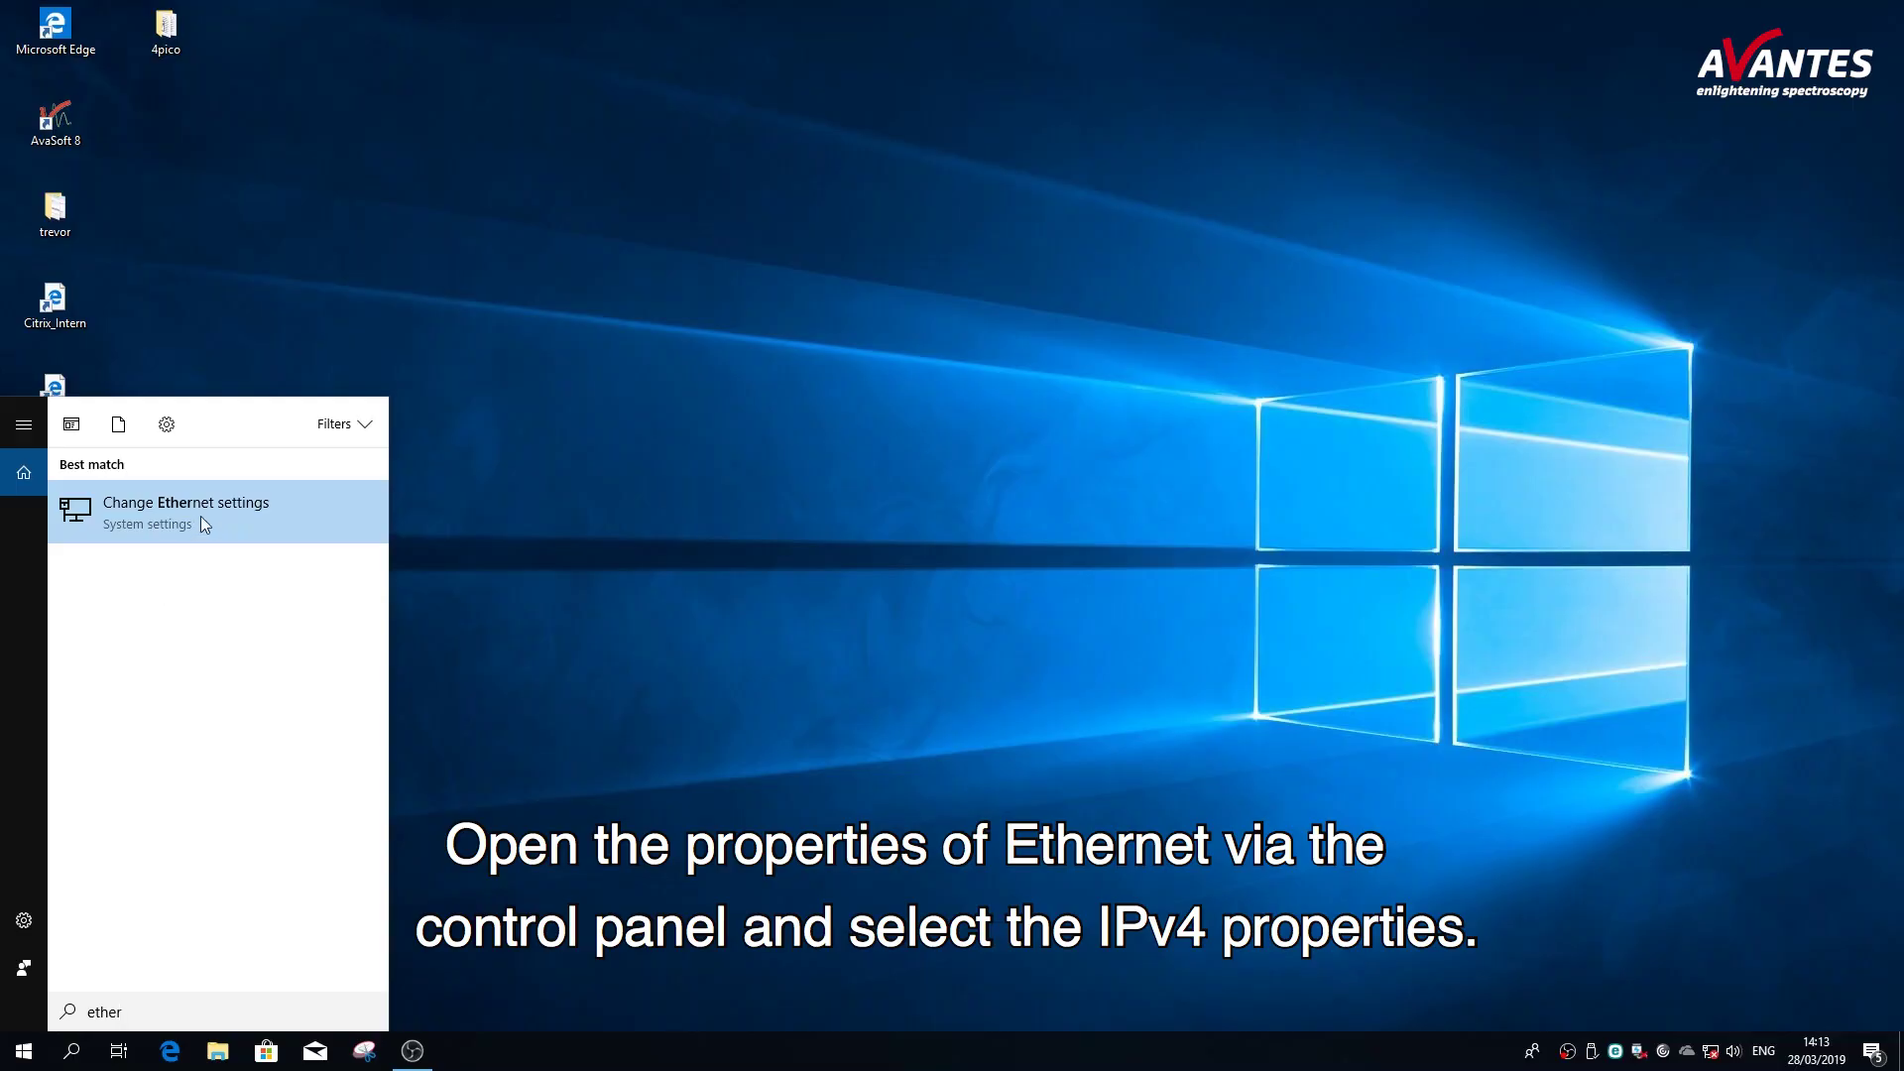
# - Bring up the Ethernet adapter's IPv4 (TCP/IPv4) properties via Change adapter options
pyautogui.click(201, 517)
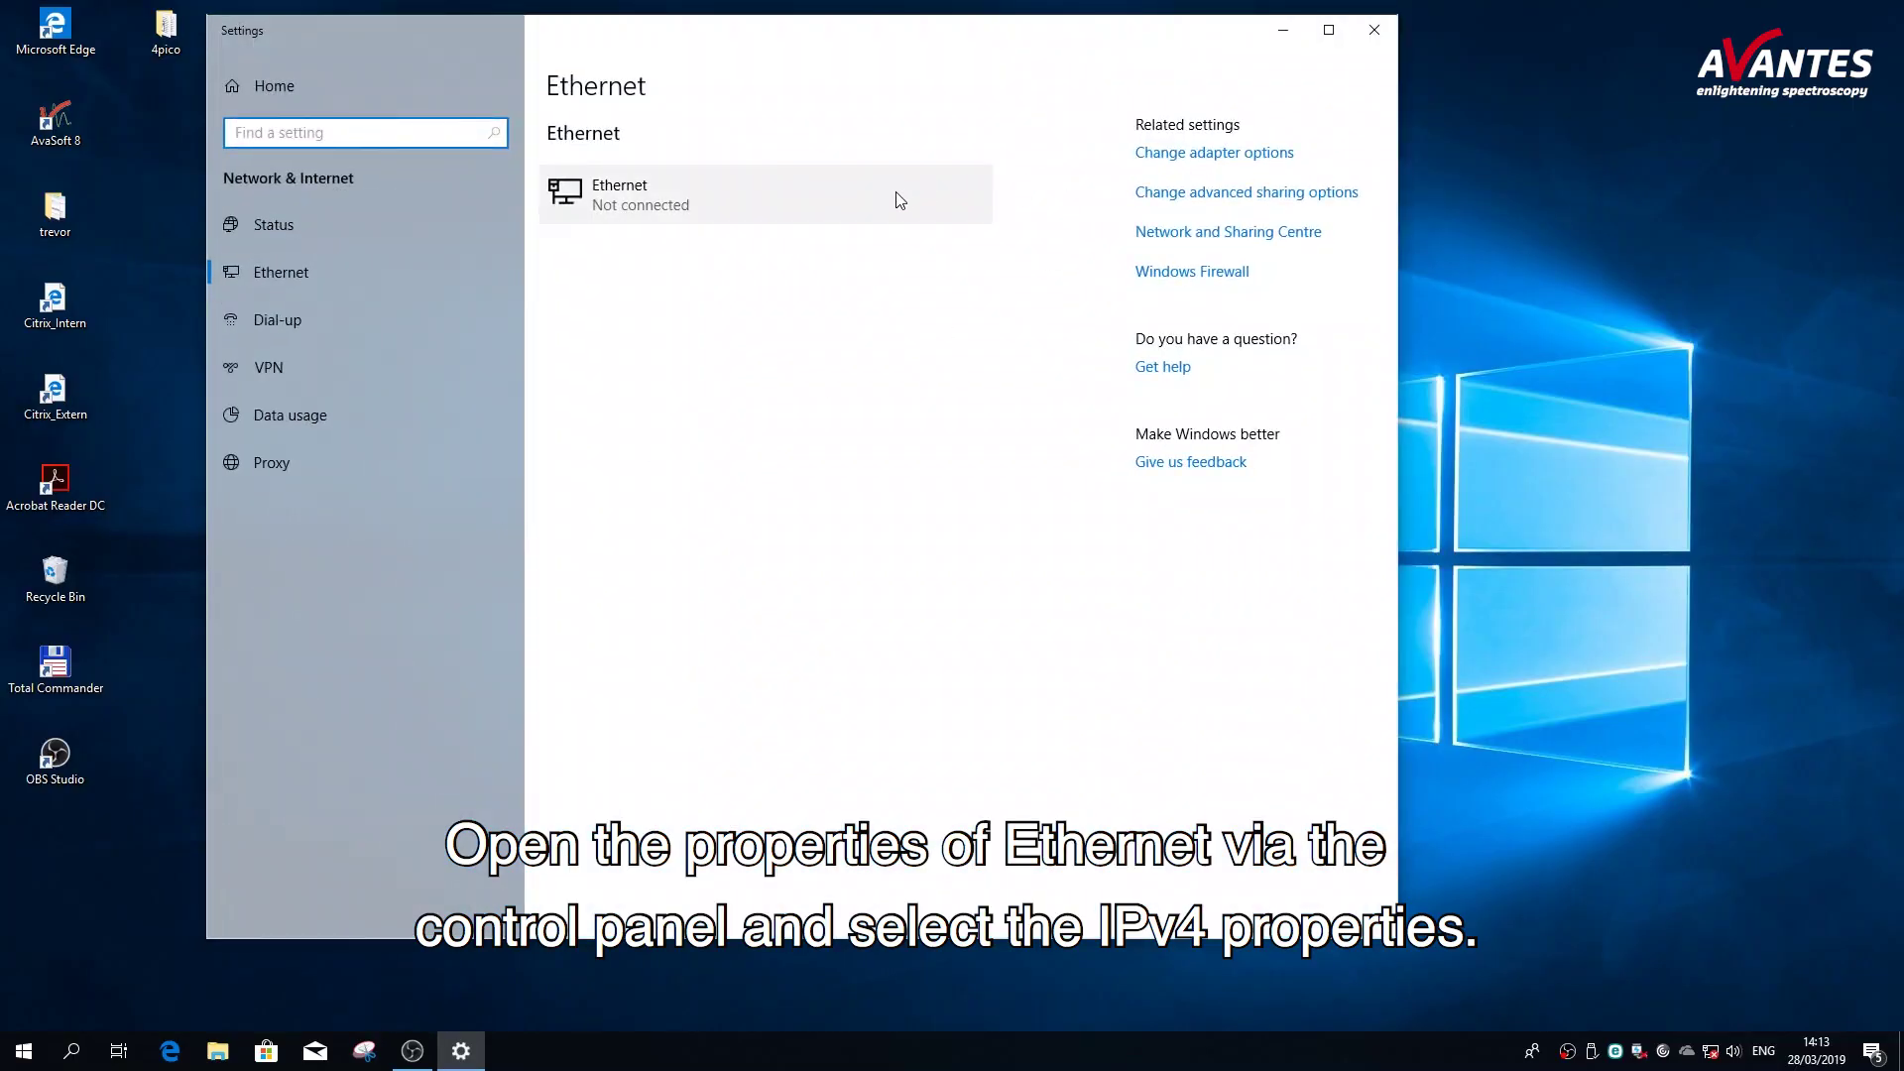
pyautogui.click(1204, 155)
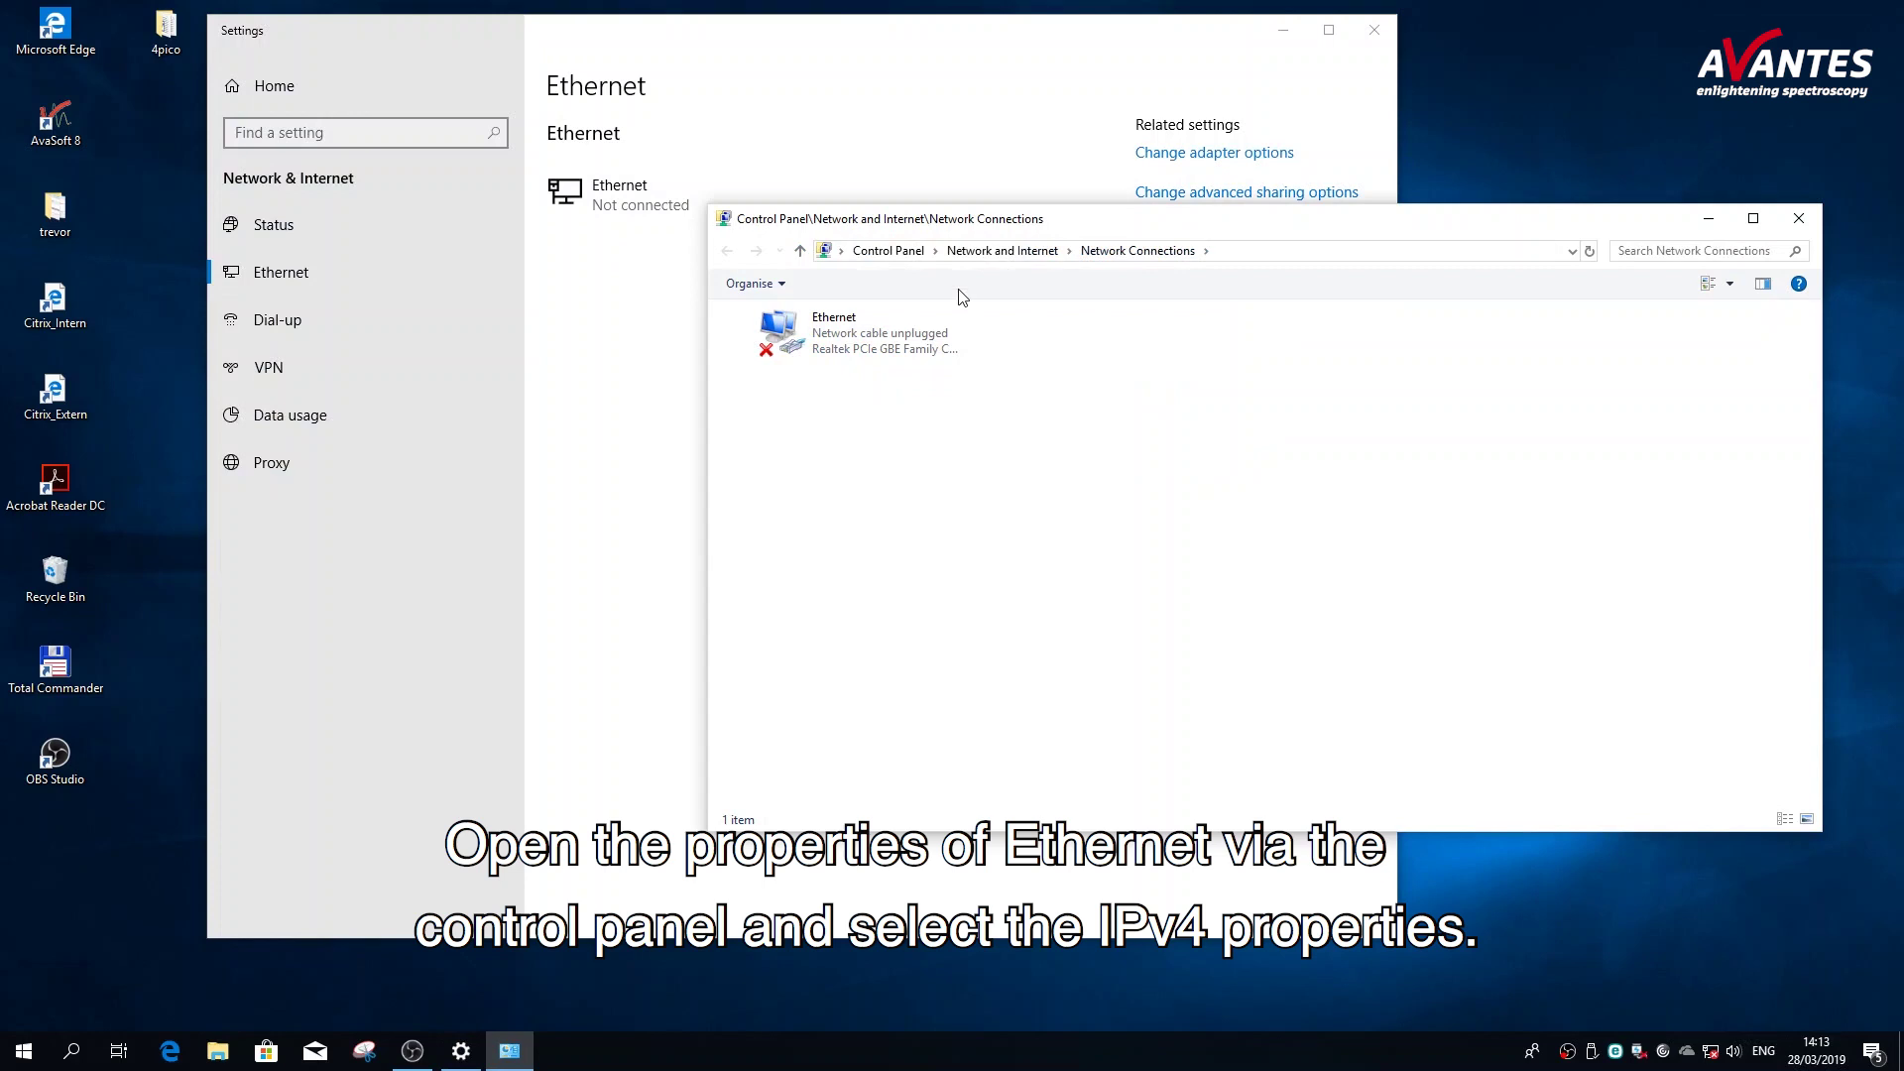
pyautogui.rightClick(882, 329)
pyautogui.click(920, 522)
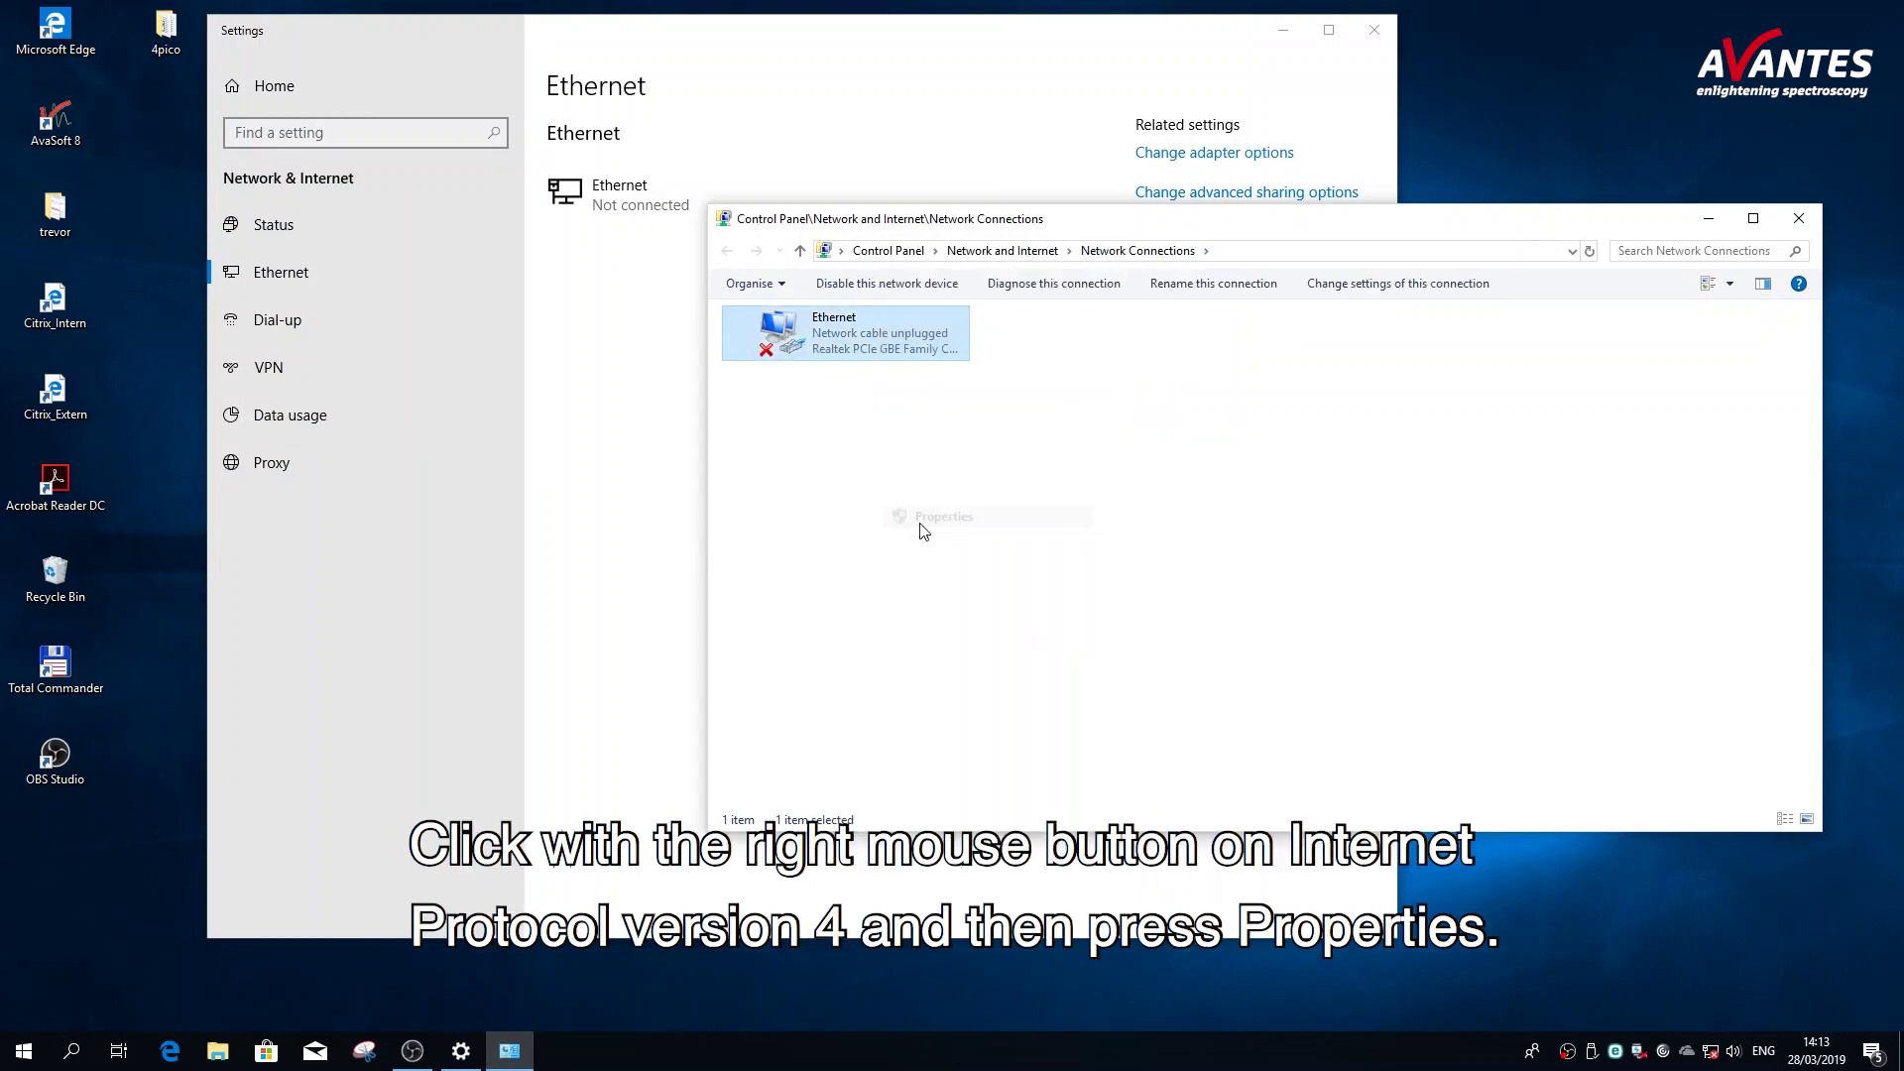
pyautogui.click(881, 511)
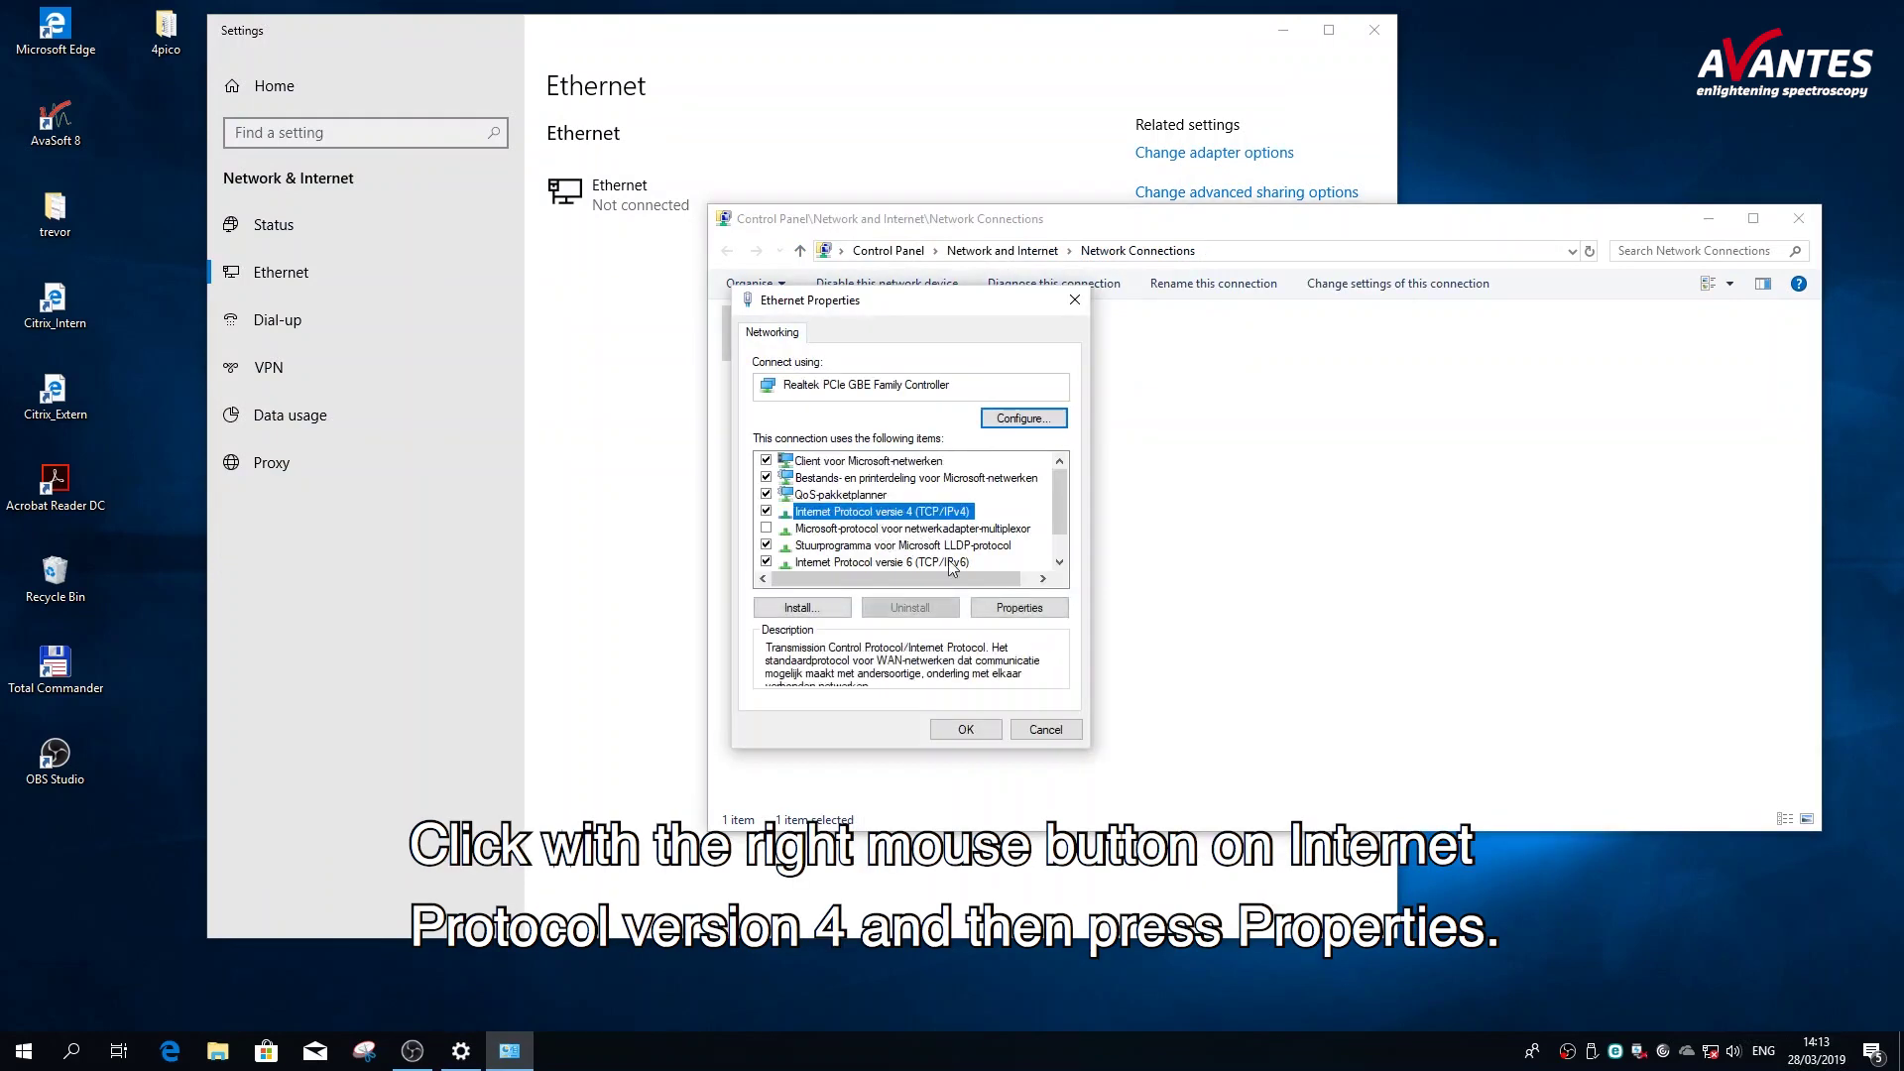
pyautogui.click(1019, 607)
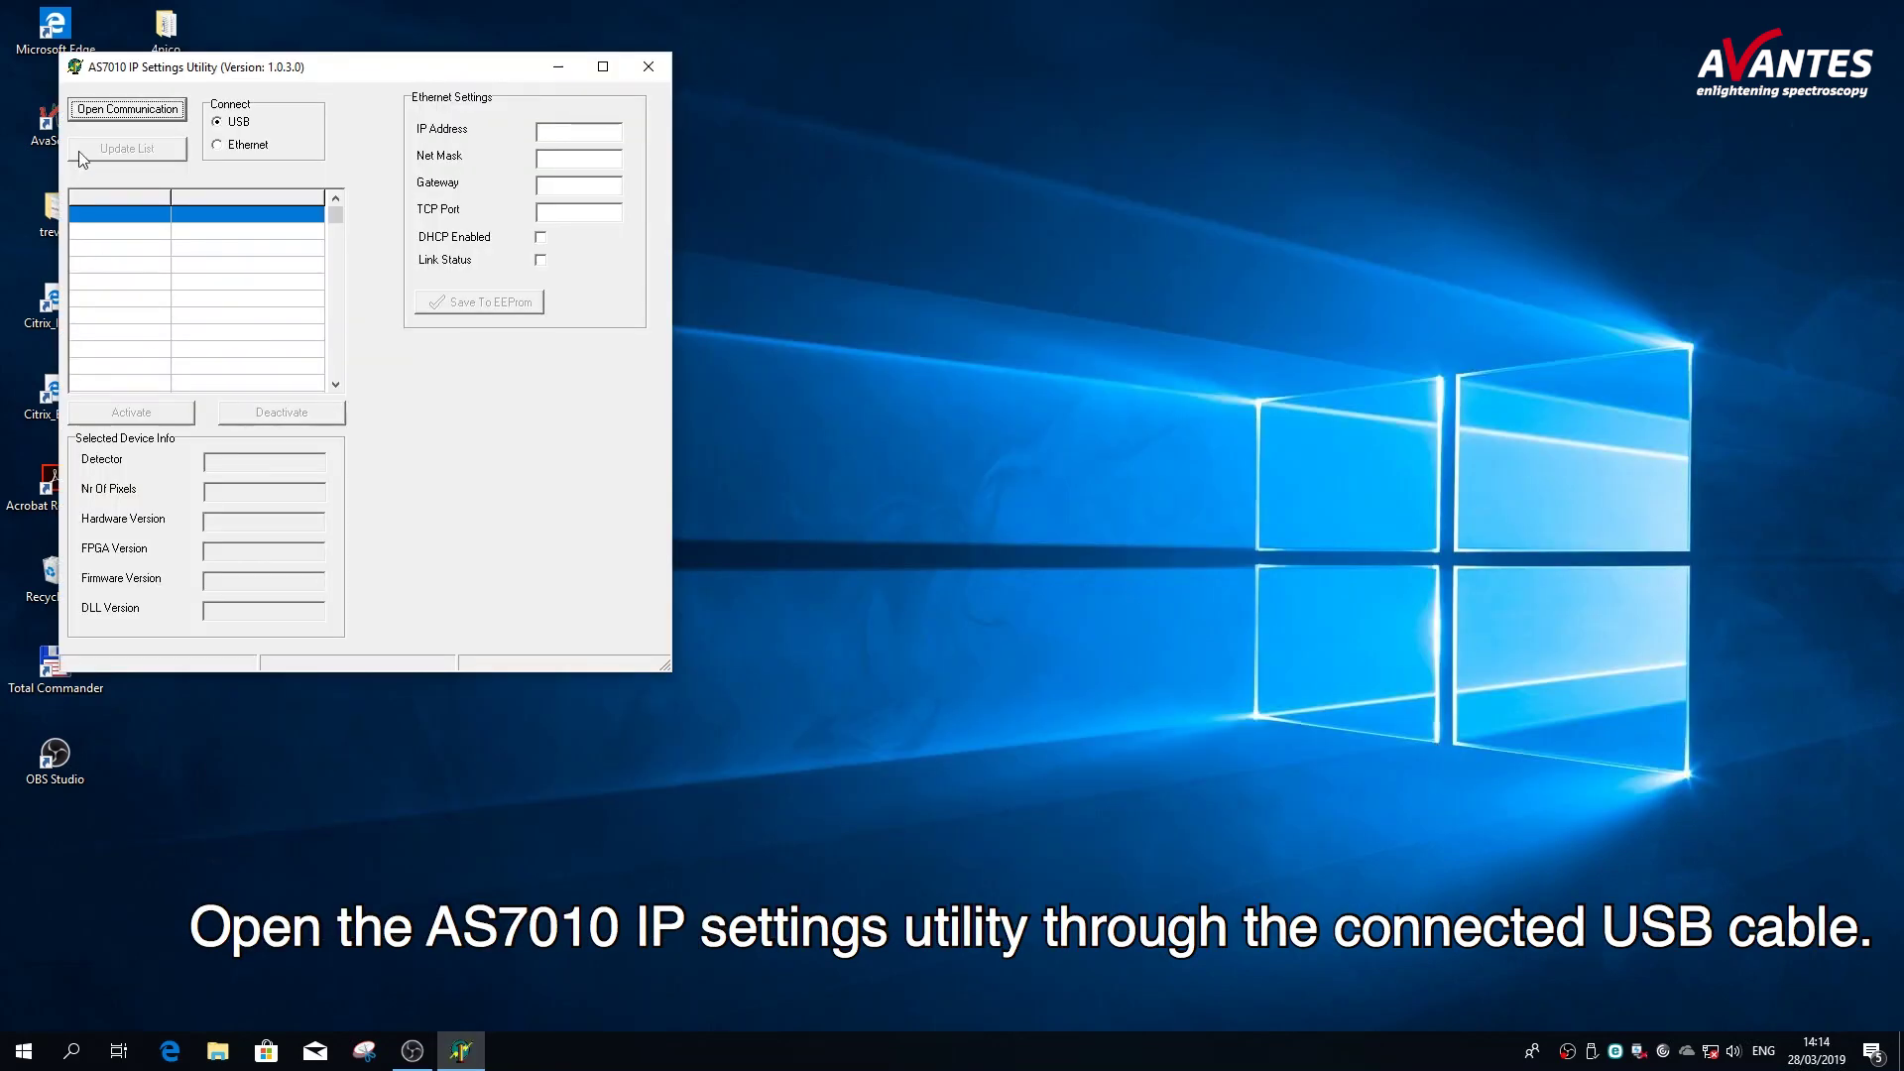
# - Activate spectrometer 1606122U1 over USB and change its IP address's last octet to 20
pyautogui.click(121, 111)
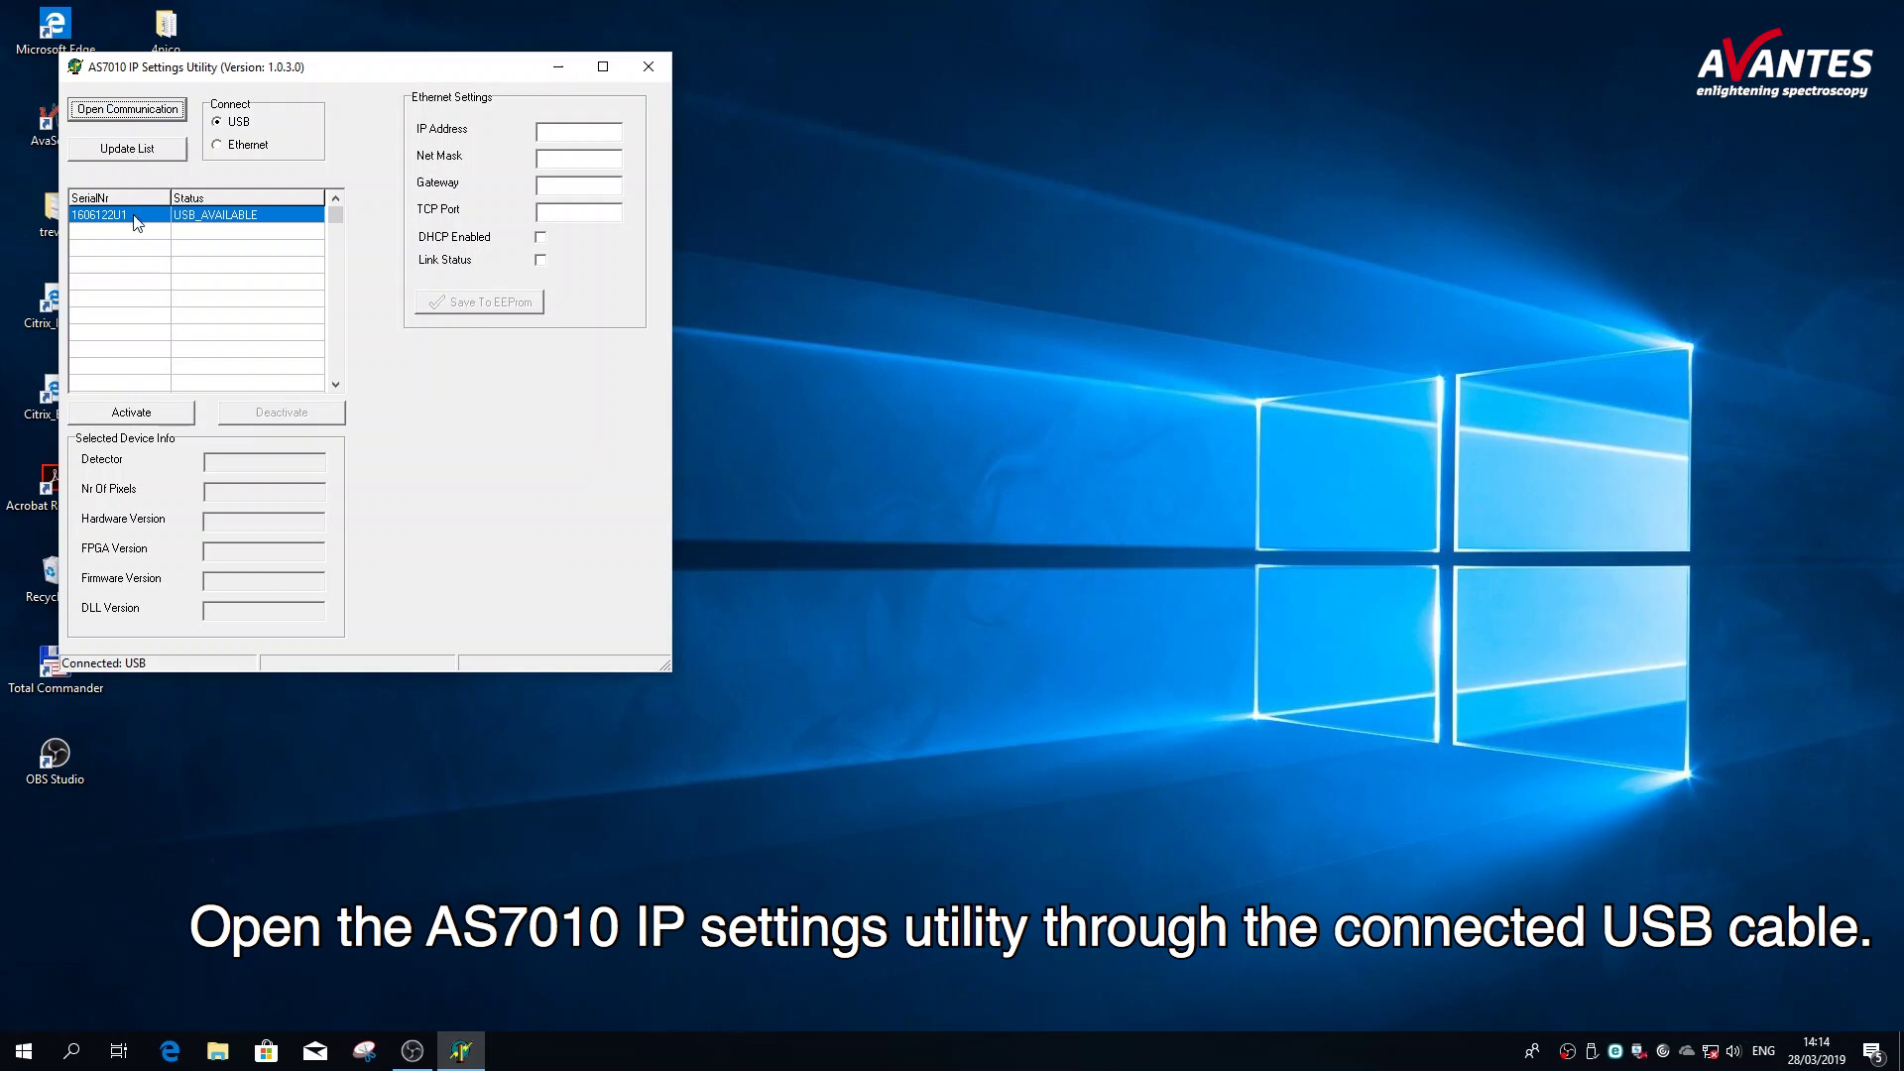
pyautogui.click(127, 414)
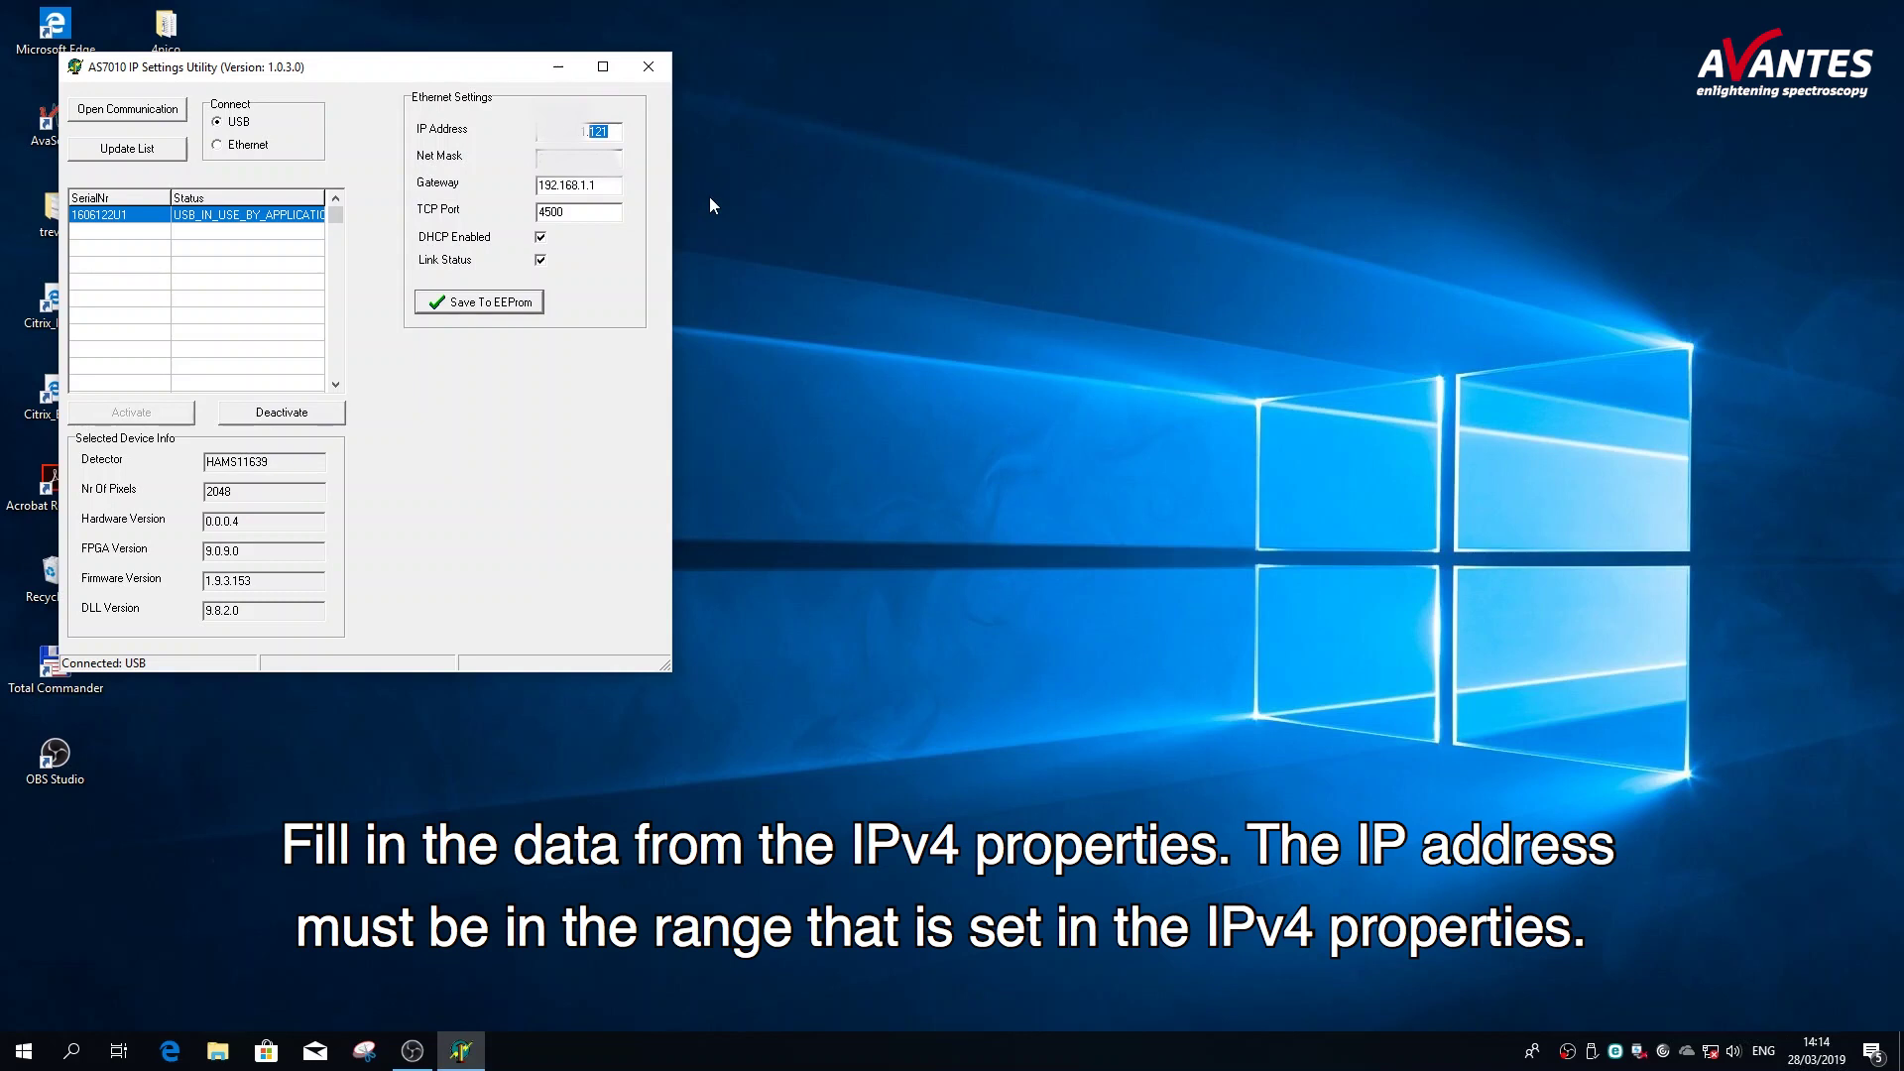
pyautogui.write('20')
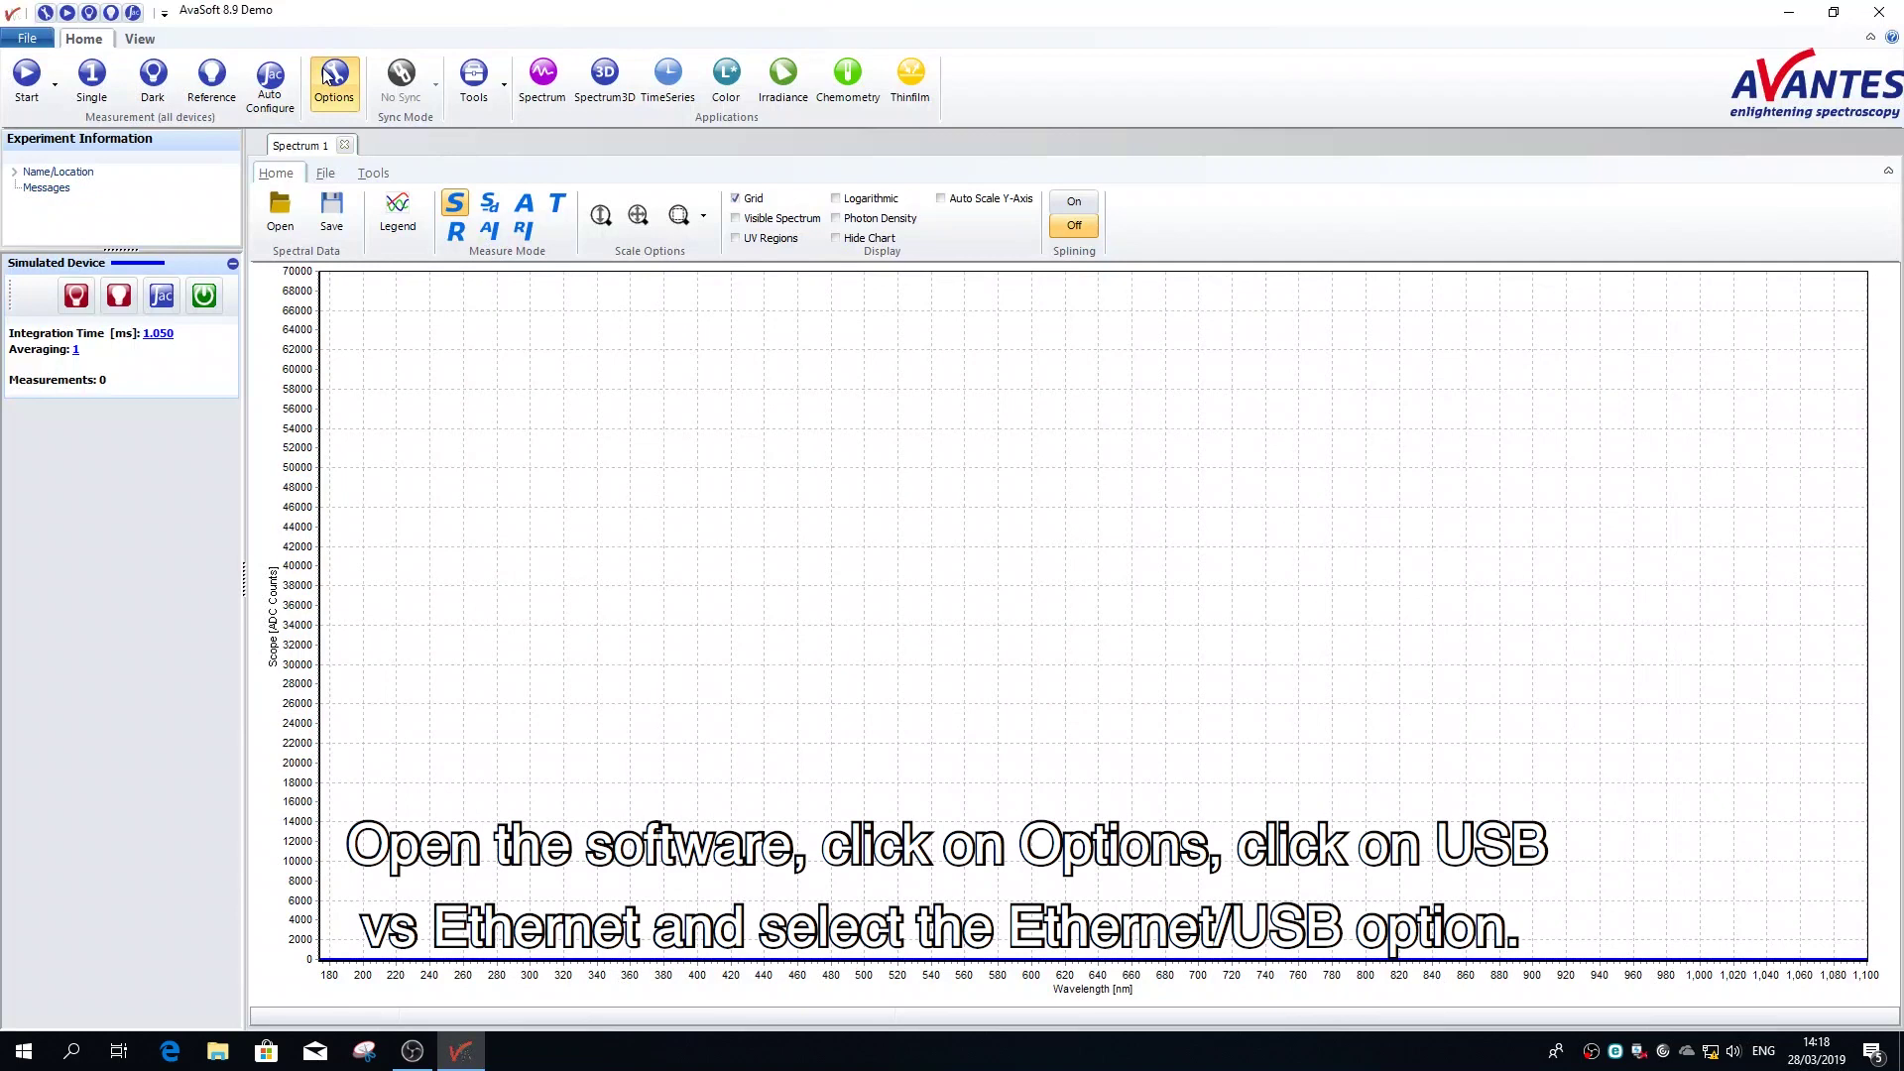
# - Select Ethernet / USB under Options > USB vs Ethernet, confirm, and close AvaSoft to restart
pyautogui.click(331, 76)
pyautogui.click(631, 371)
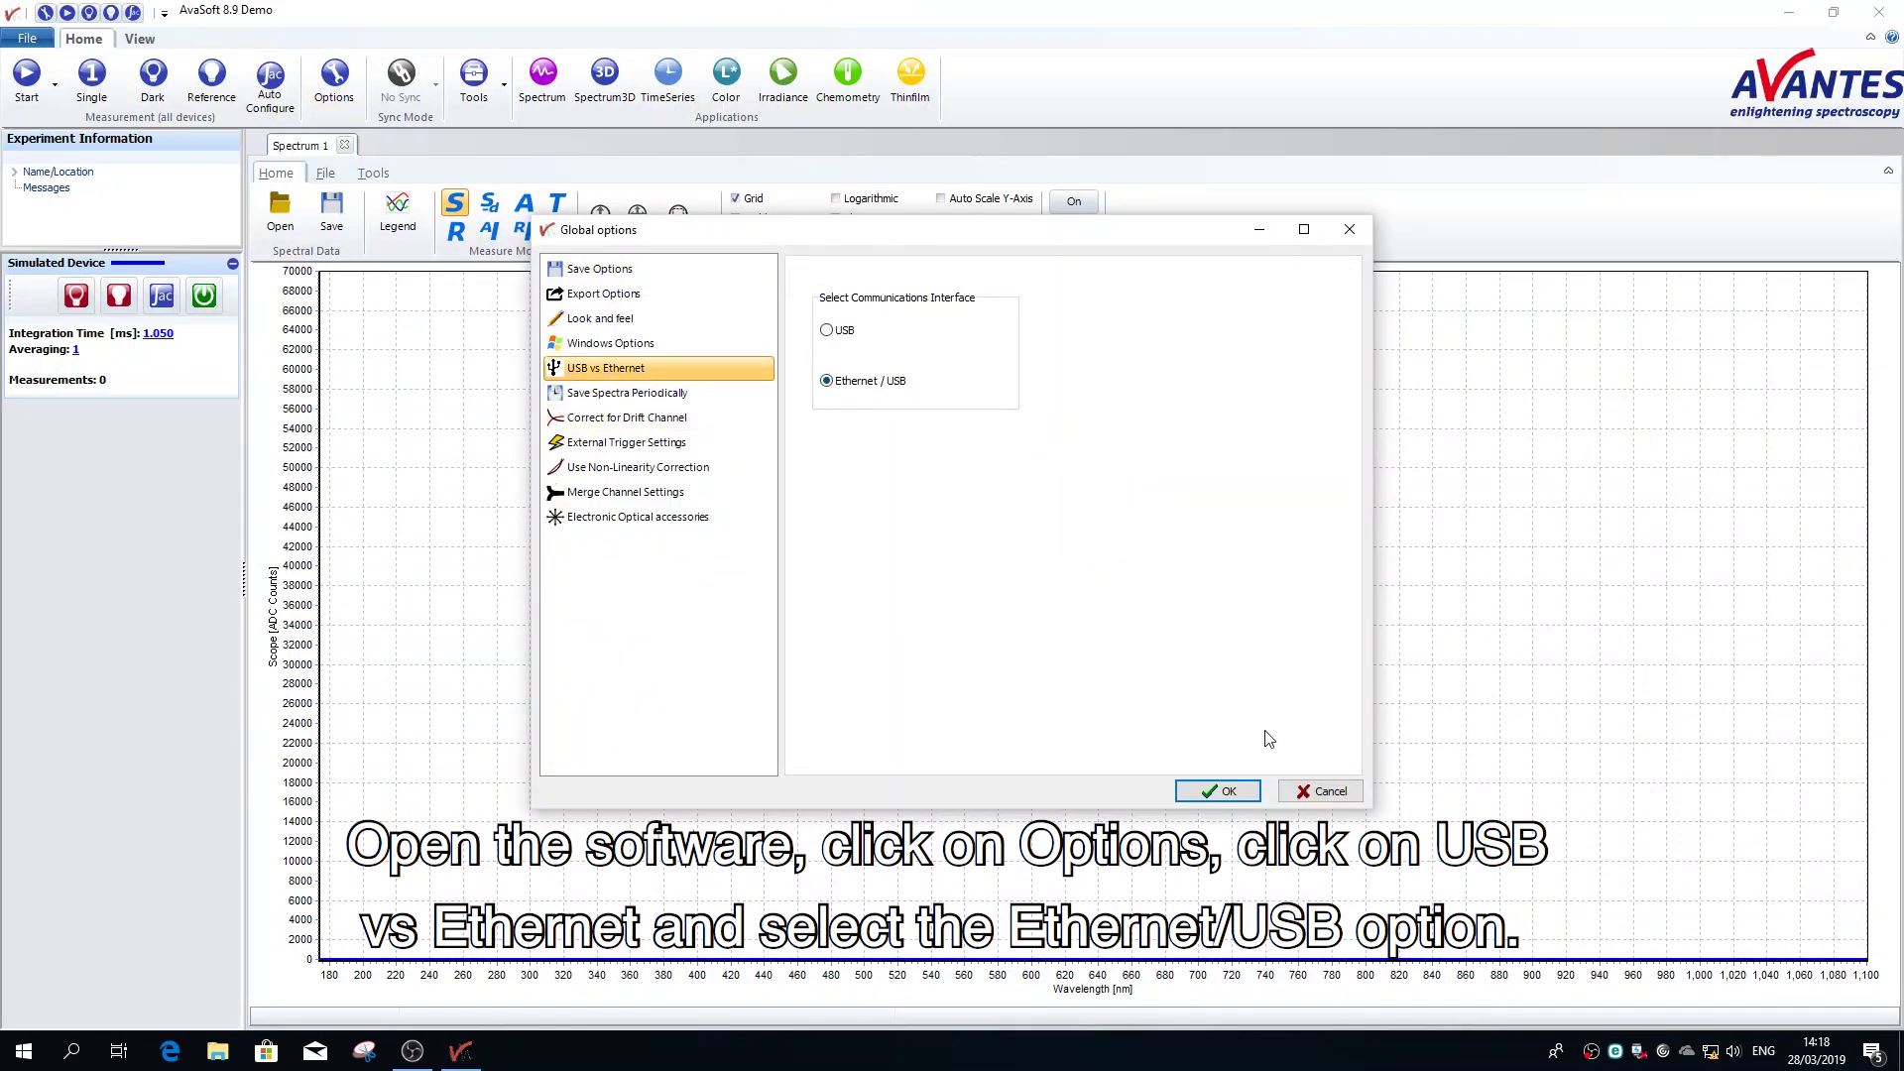
pyautogui.click(1221, 790)
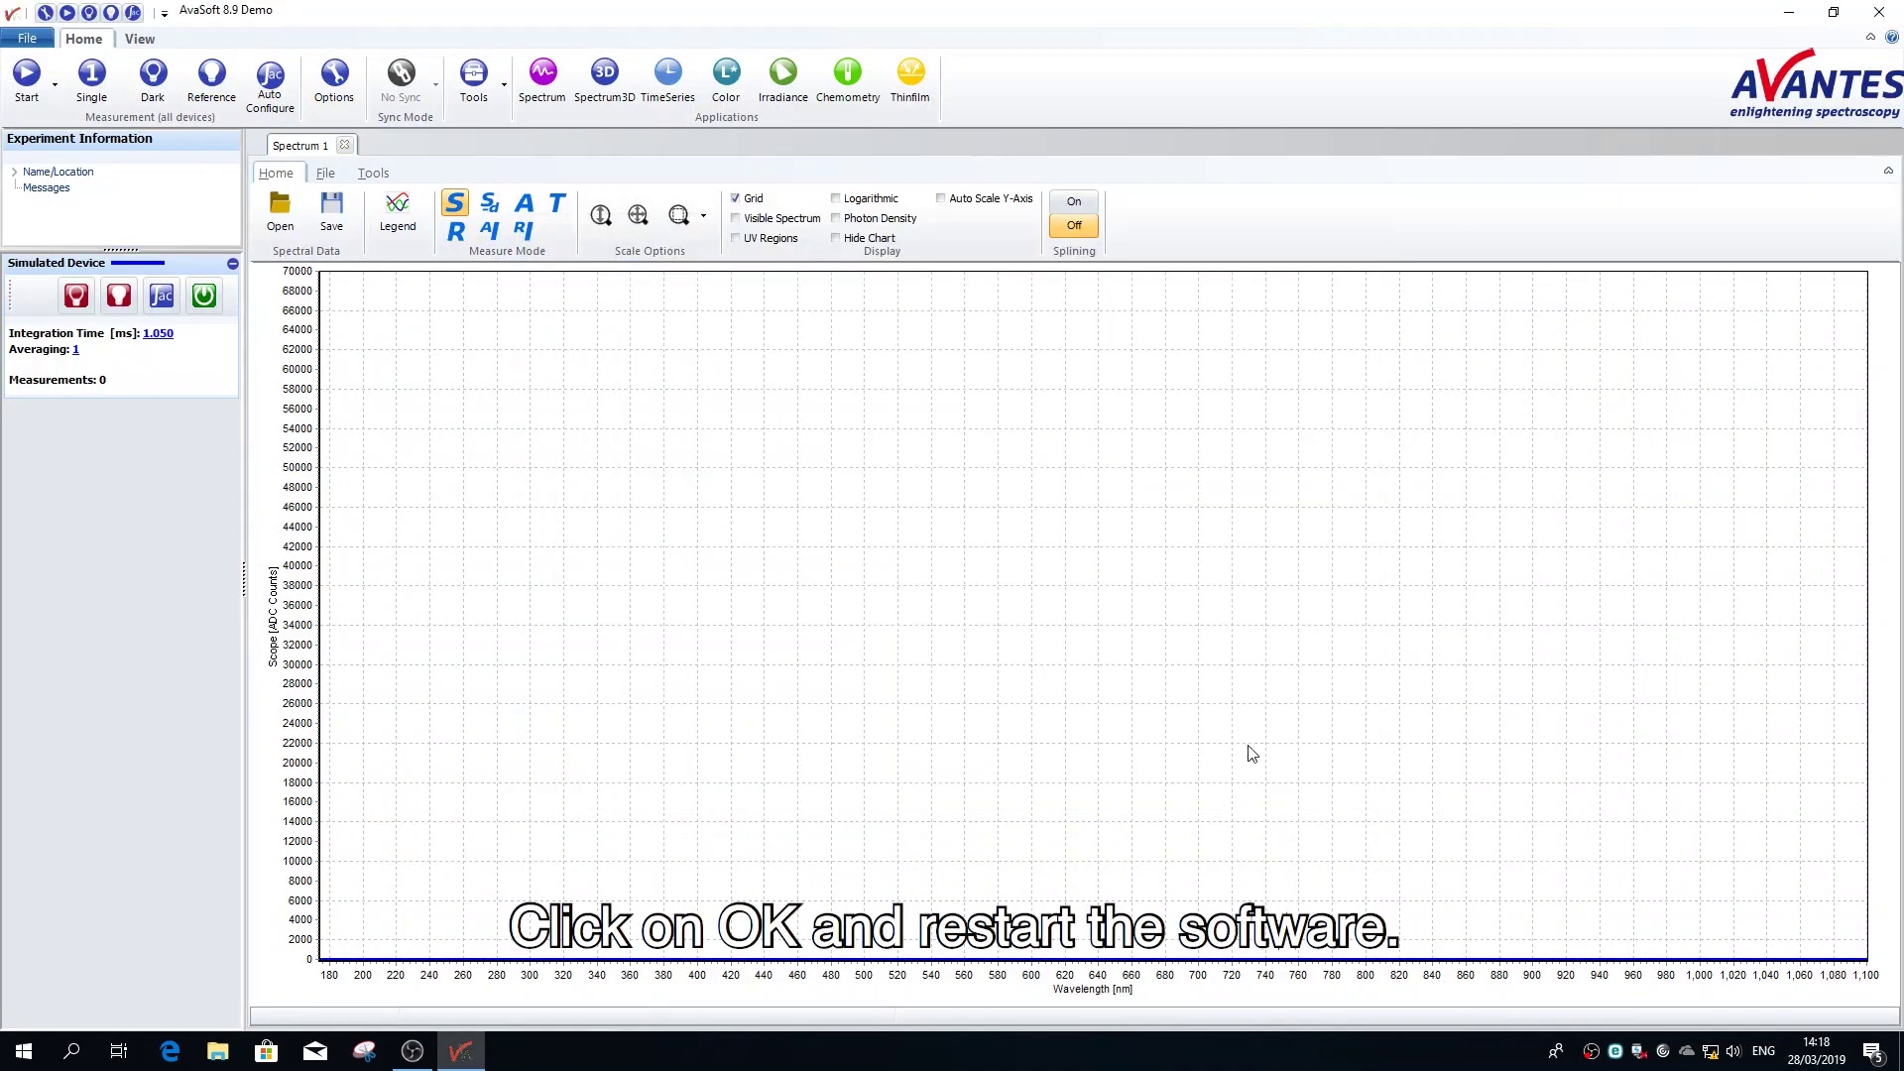
pyautogui.click(1879, 12)
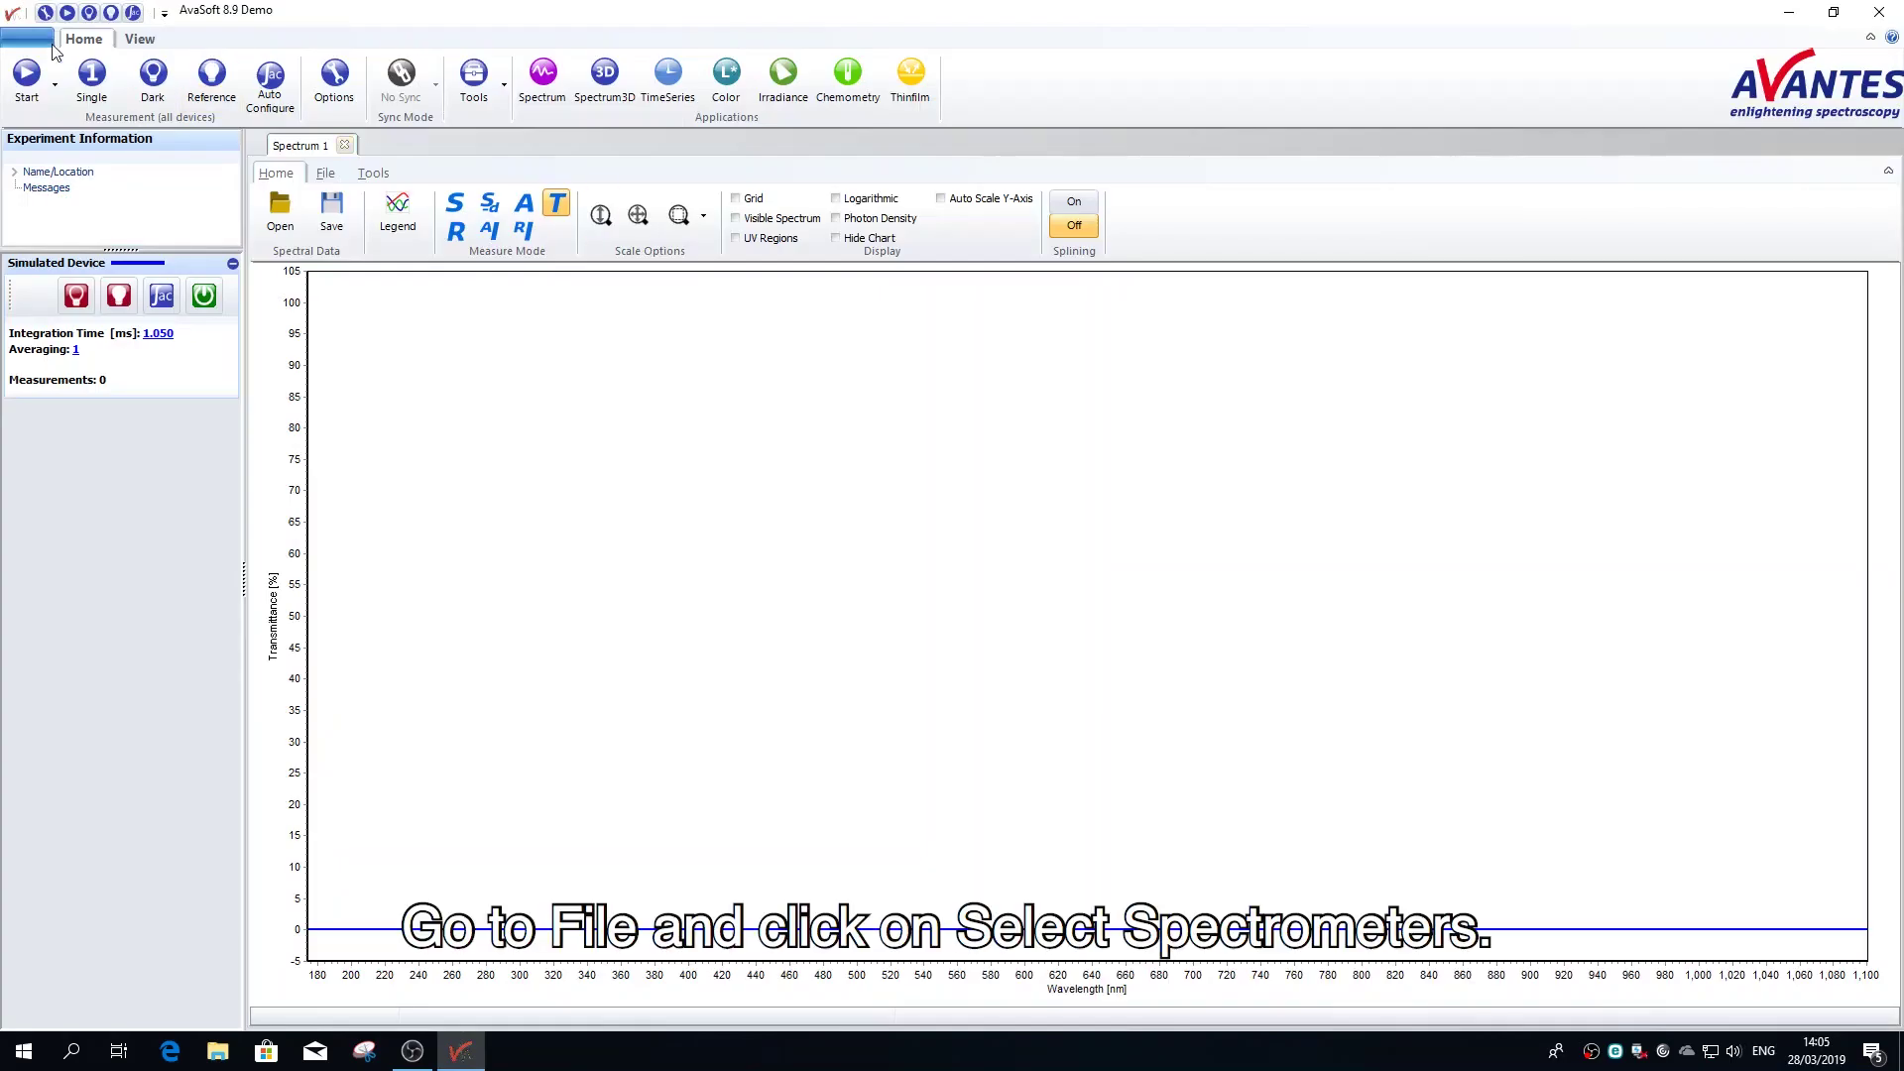
# - In File > Select Spectrometers, update the search, tick 1606122U1 in the Ethernet list and apply
pyautogui.click(27, 38)
pyautogui.click(81, 254)
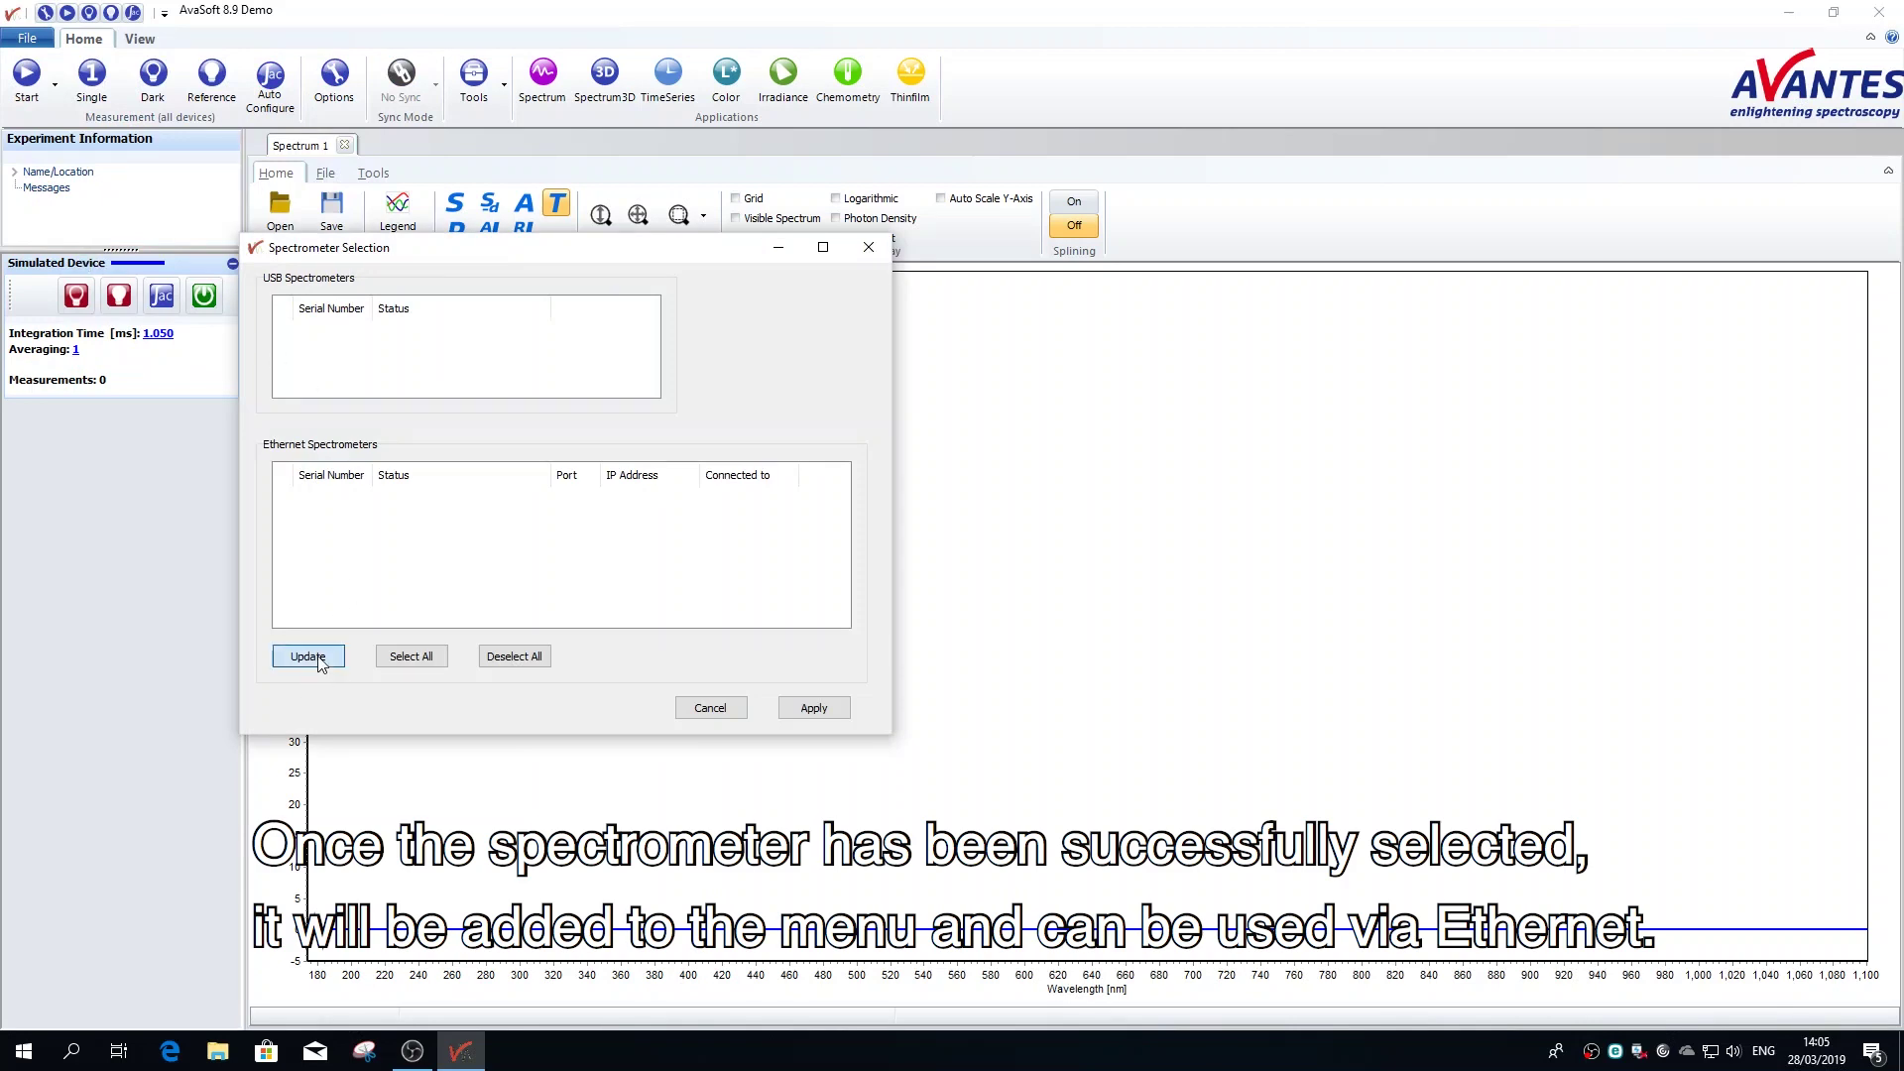
pyautogui.click(317, 661)
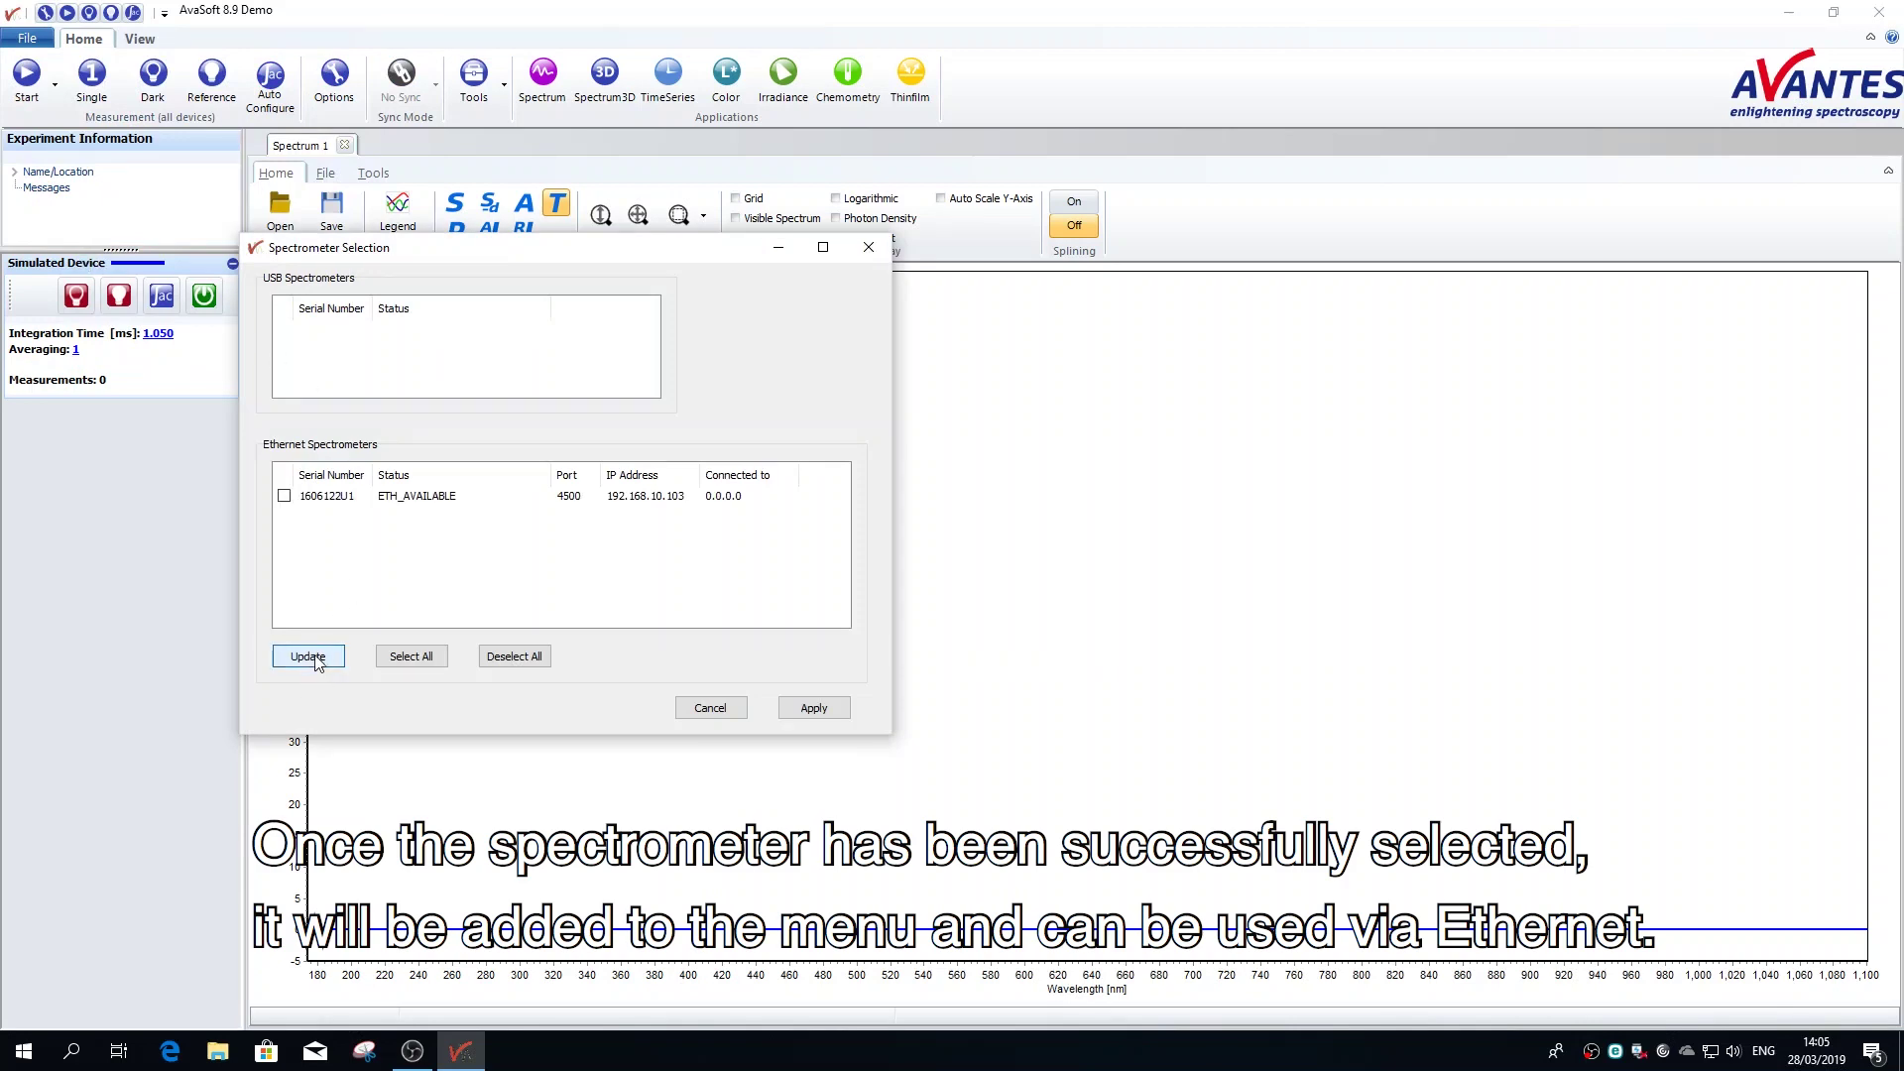
pyautogui.click(284, 496)
pyautogui.click(834, 714)
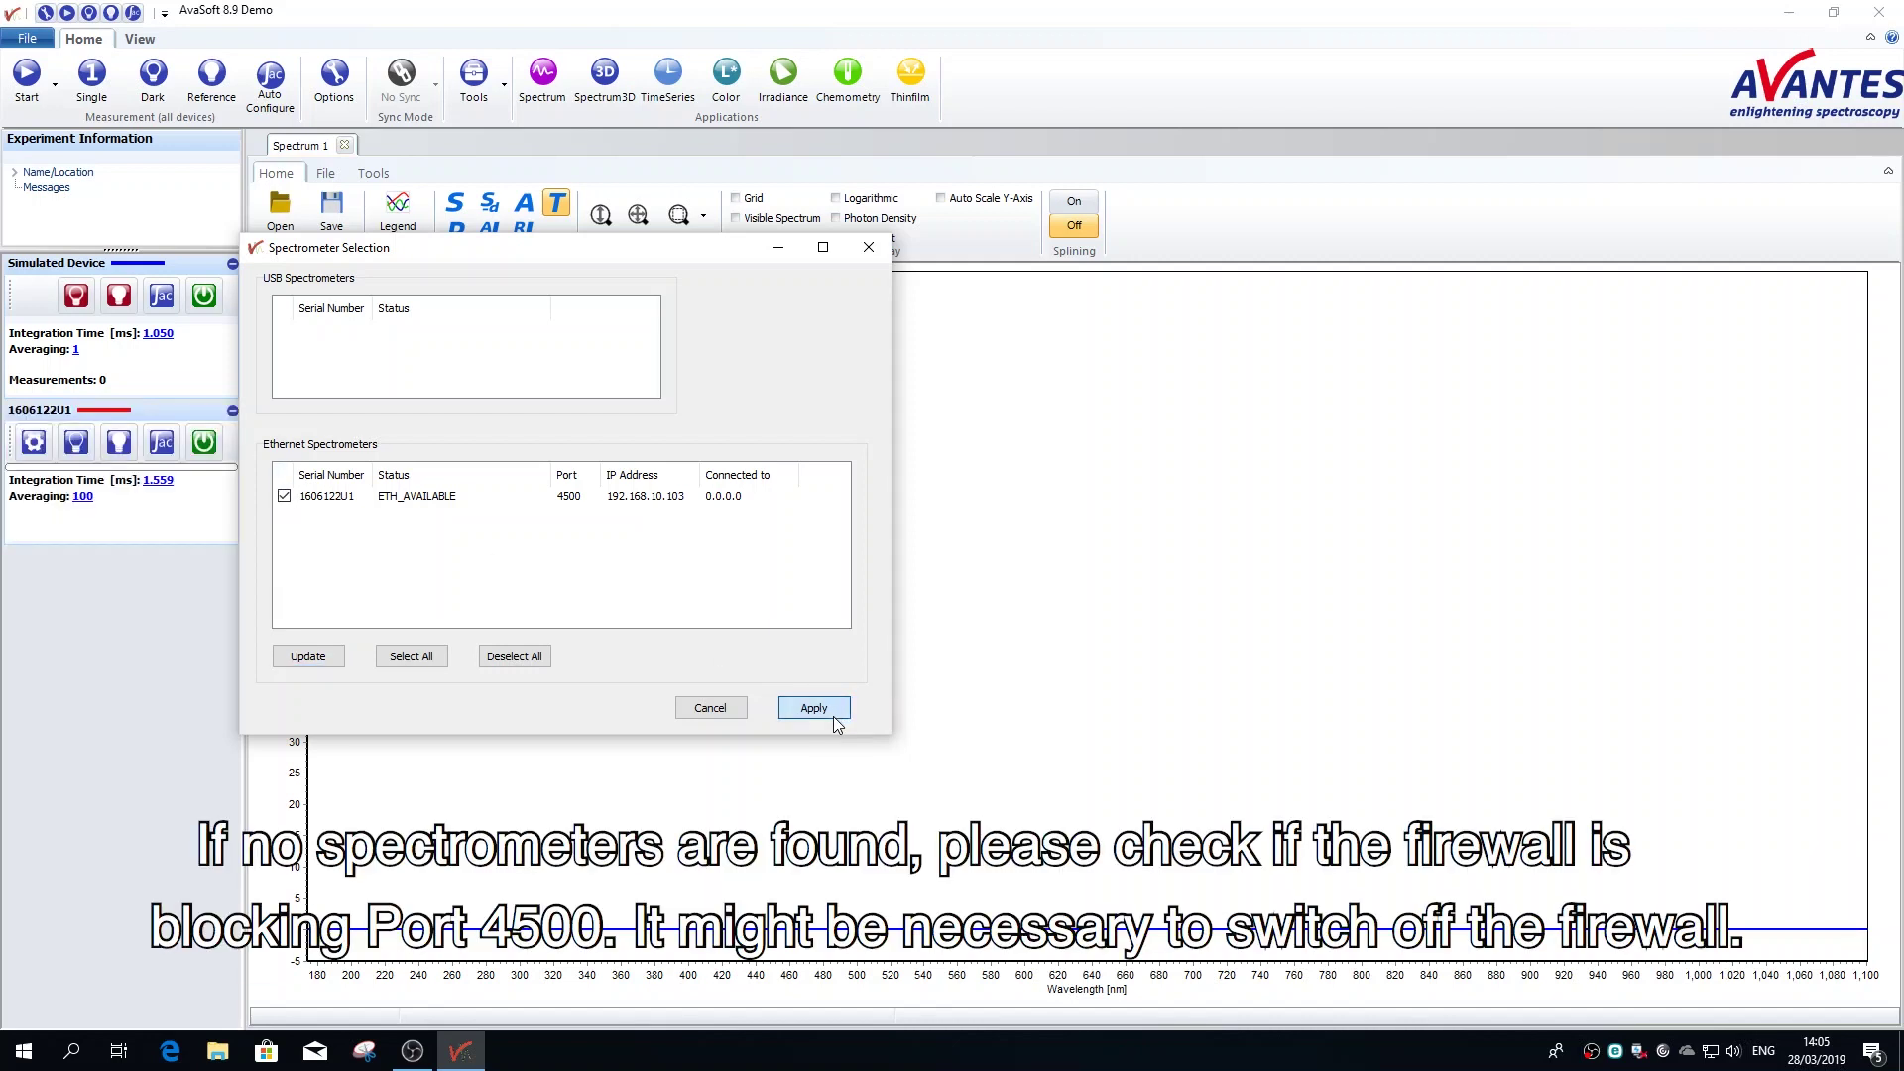